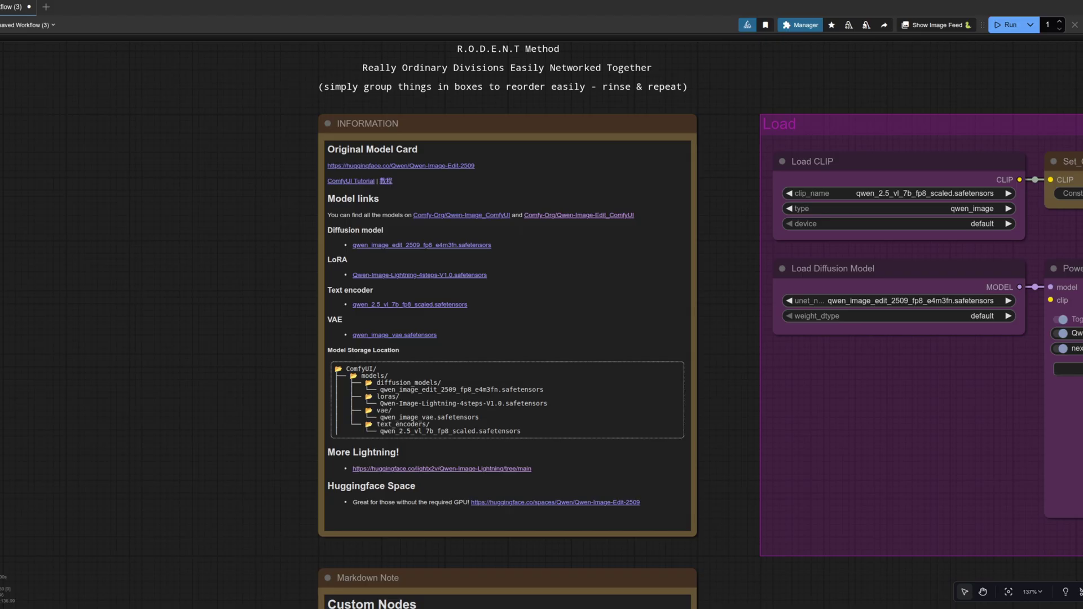
# Review the Custom Nodes note and test bypassing, then re-enabling, the TorchCompileModel node.
pyautogui.press('.')
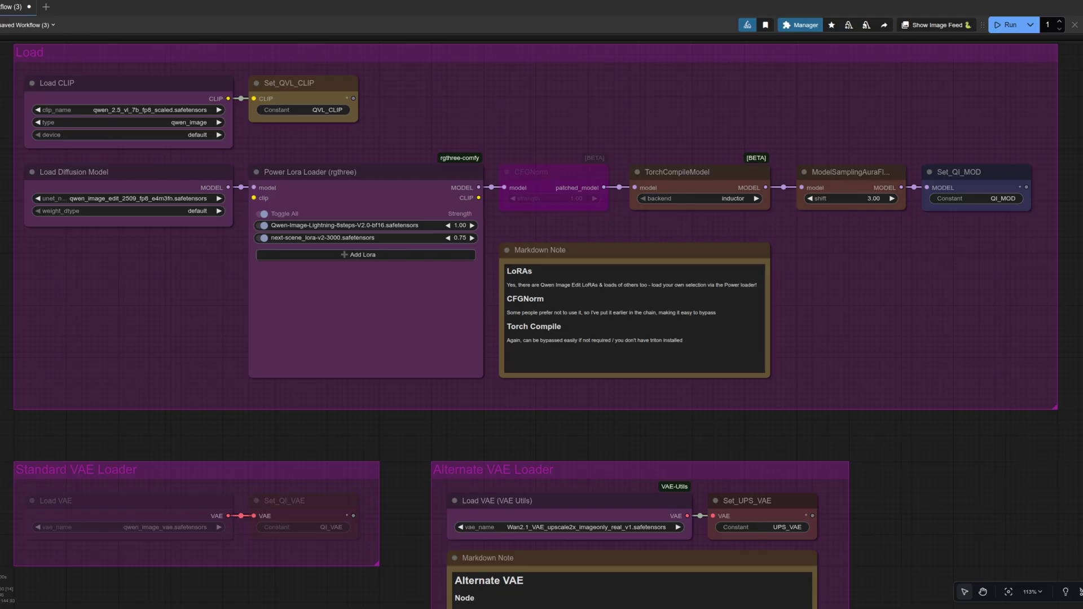
pyautogui.click(715, 179)
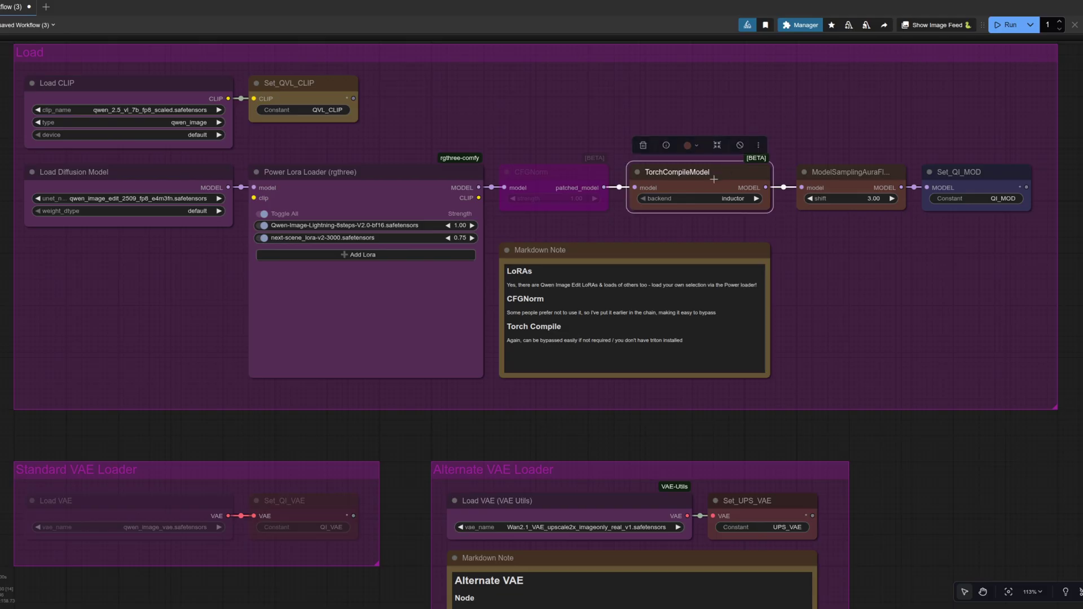
pyautogui.hotkey('ctrl', 'b')
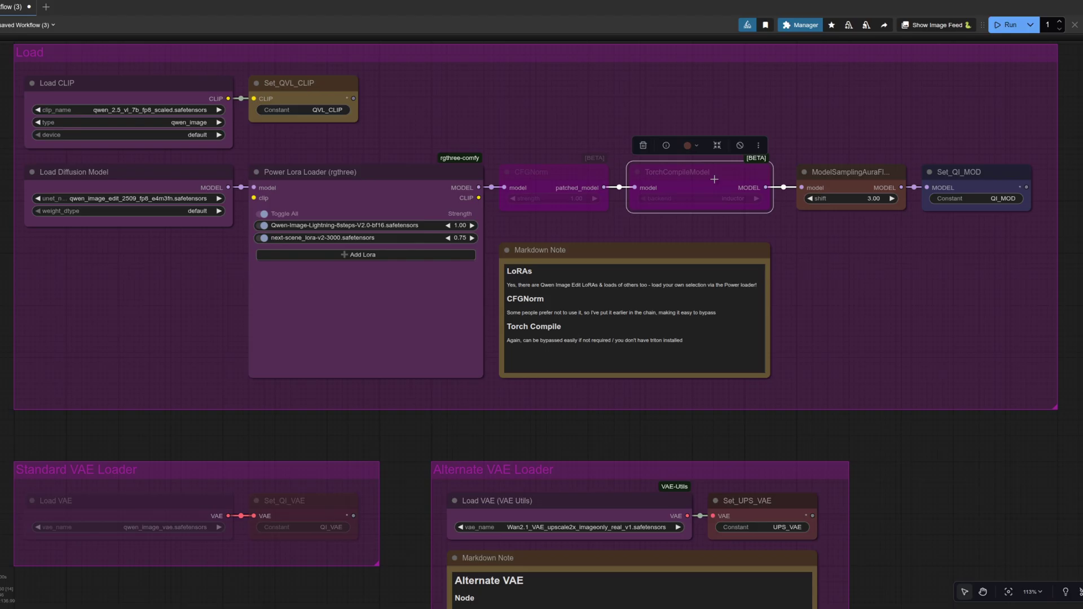
pyautogui.hotkey('ctrl', 'b')
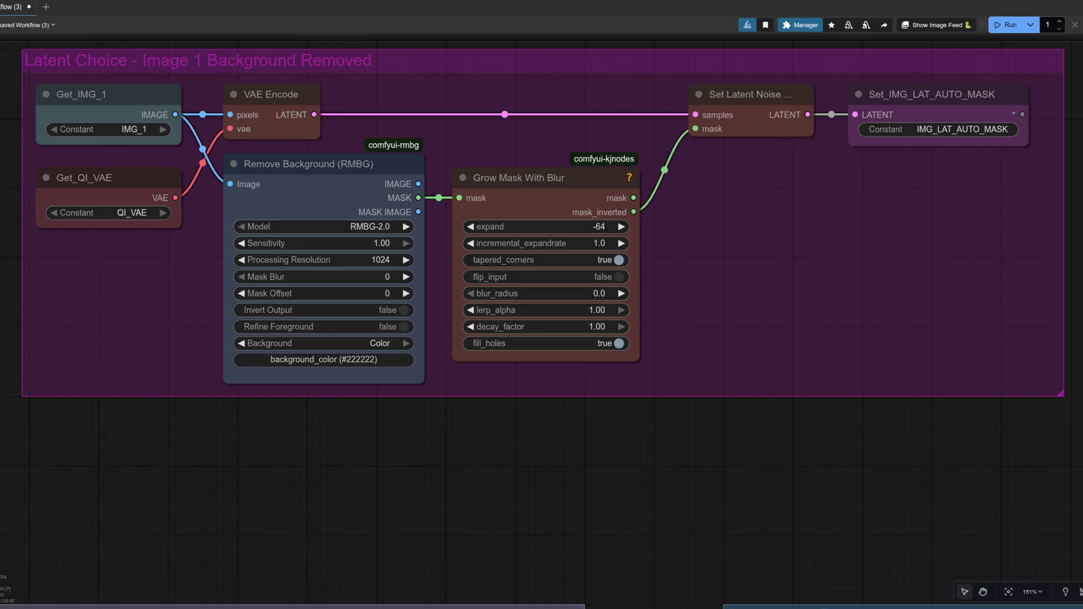
# Check the available background-removal models, then jump to the group on/off switches.
pyautogui.click(315, 227)
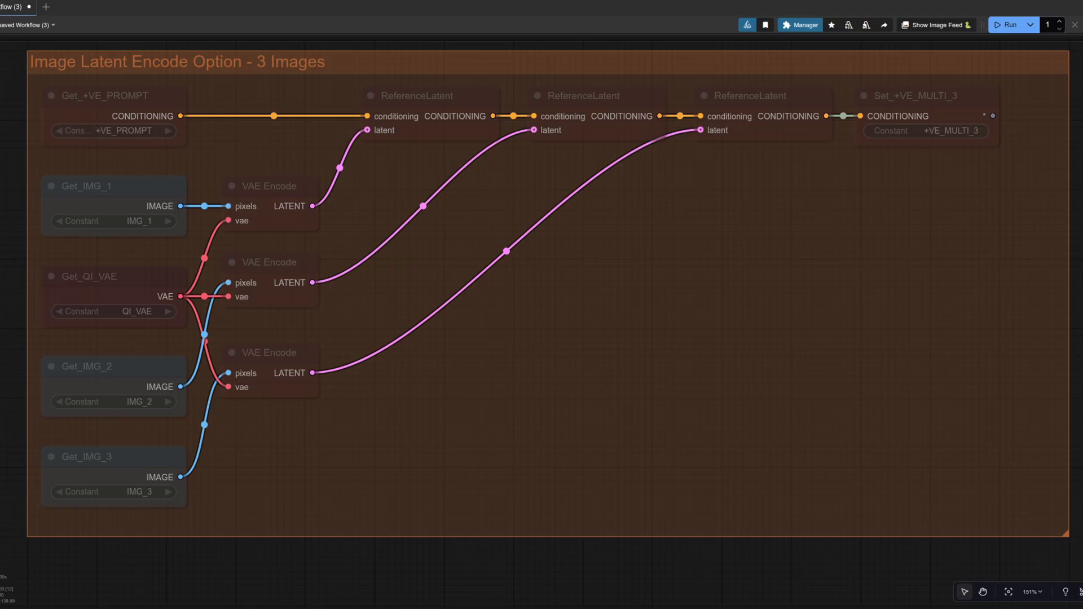
pyautogui.scroll(15, 723, 318)
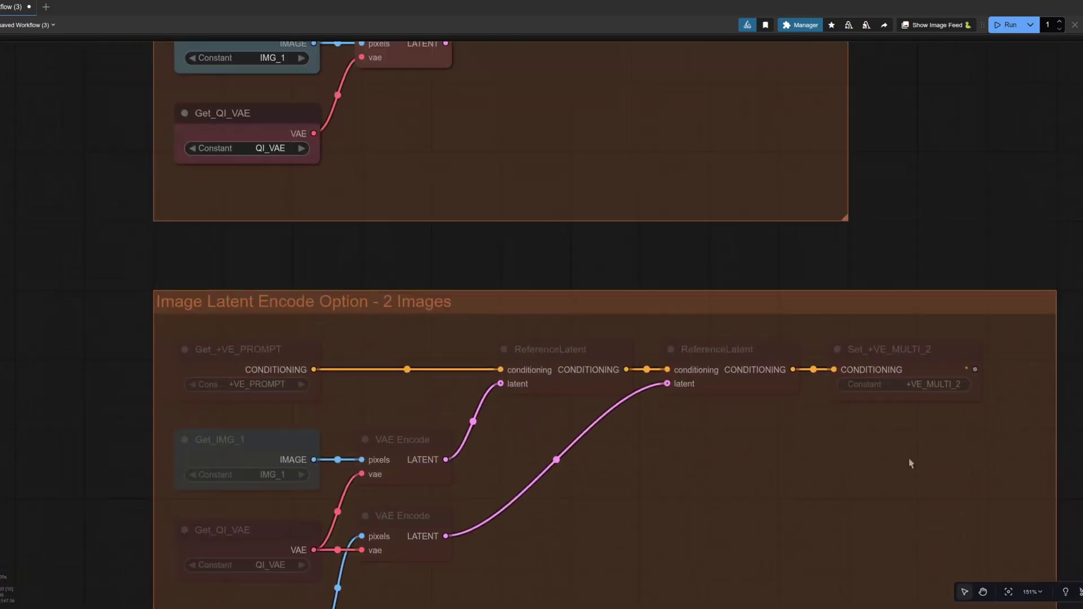
pyautogui.scroll(5, 831, 358)
pyautogui.scroll(3, 823, 347)
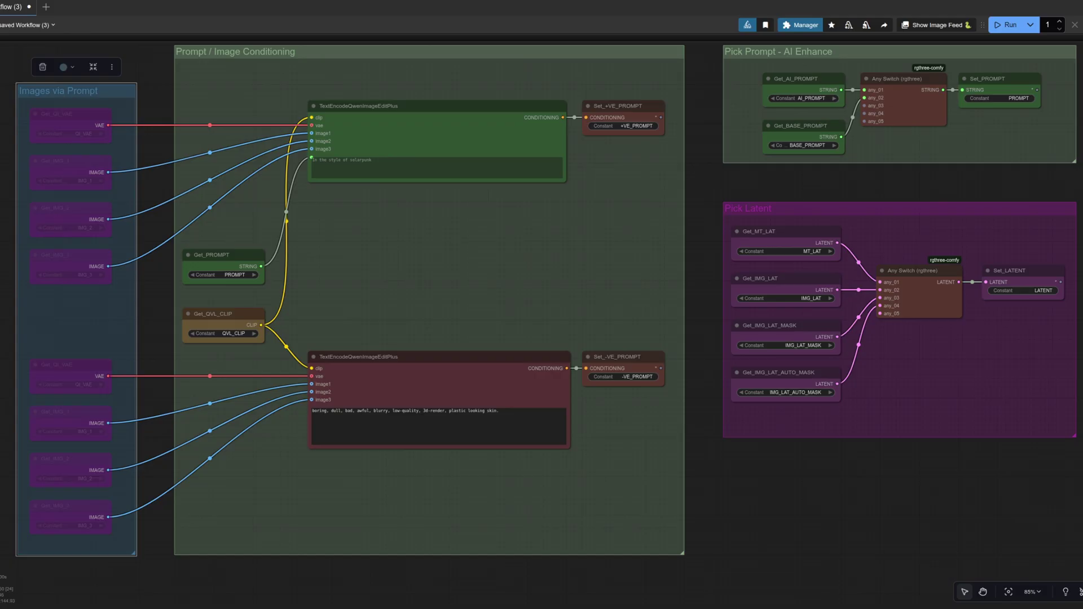
pyautogui.press('1')
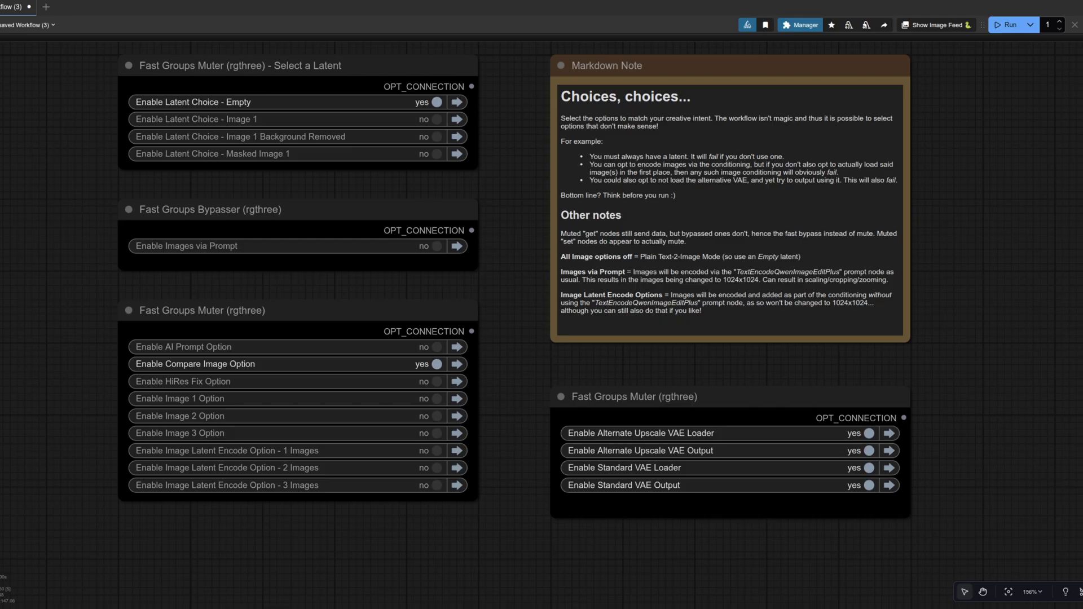
# Check the positive prompt, then the Latent Choice - Empty group, for the 1440 × 768 lantern-rat render.
pyautogui.press('1')
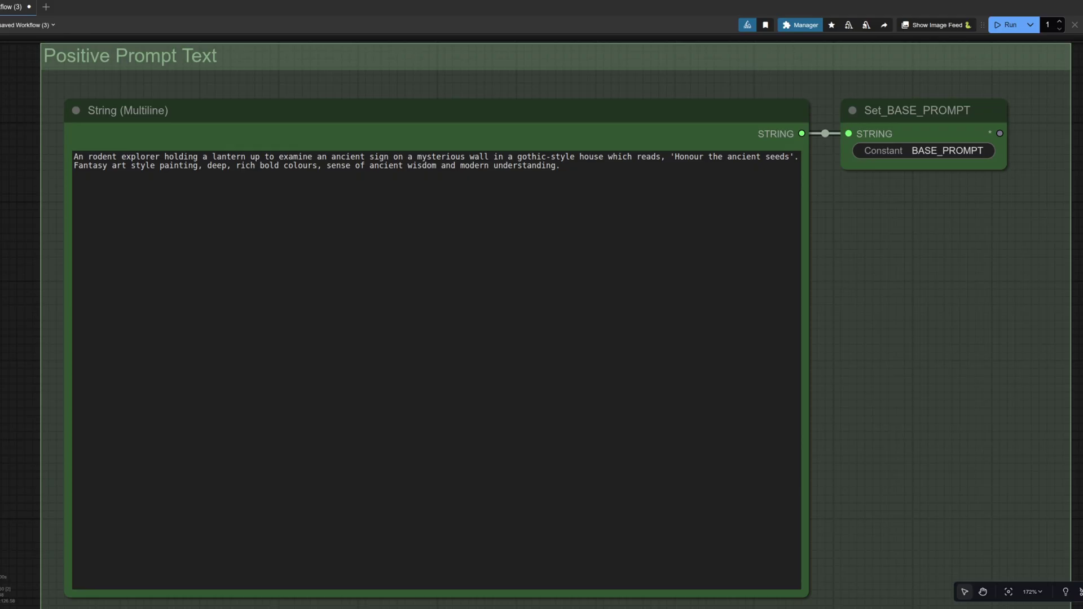
pyautogui.press('2')
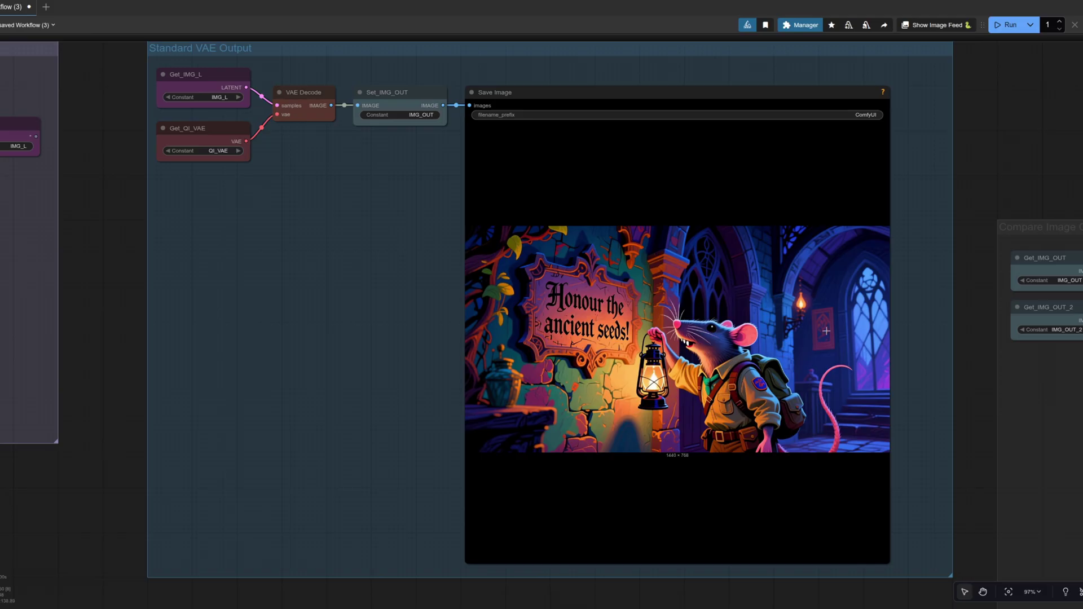
pyautogui.scroll(6, 733, 364)
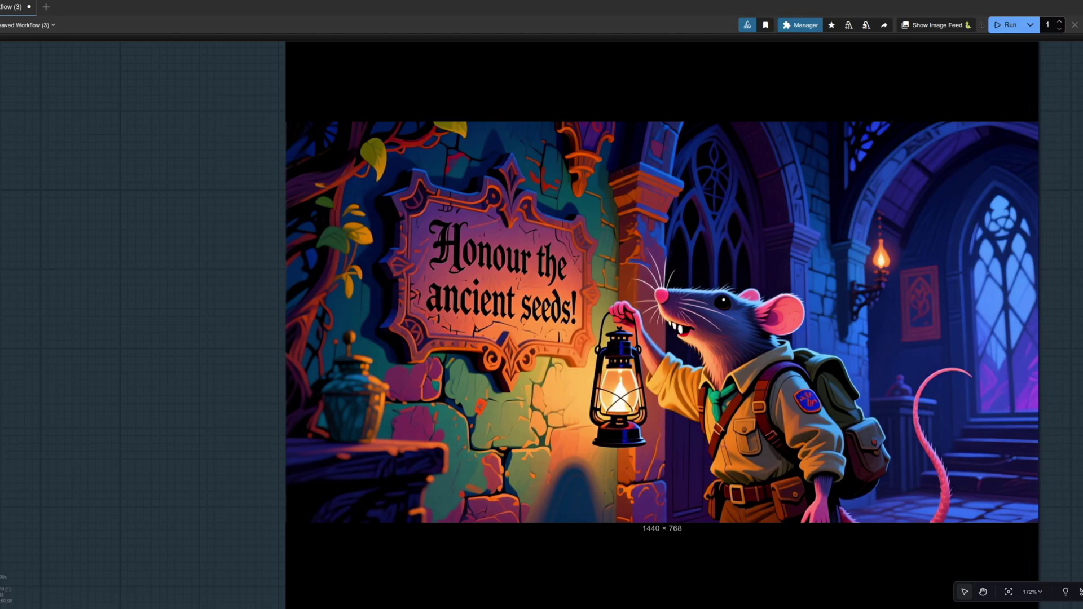
pyautogui.scroll(-6, 742, 335)
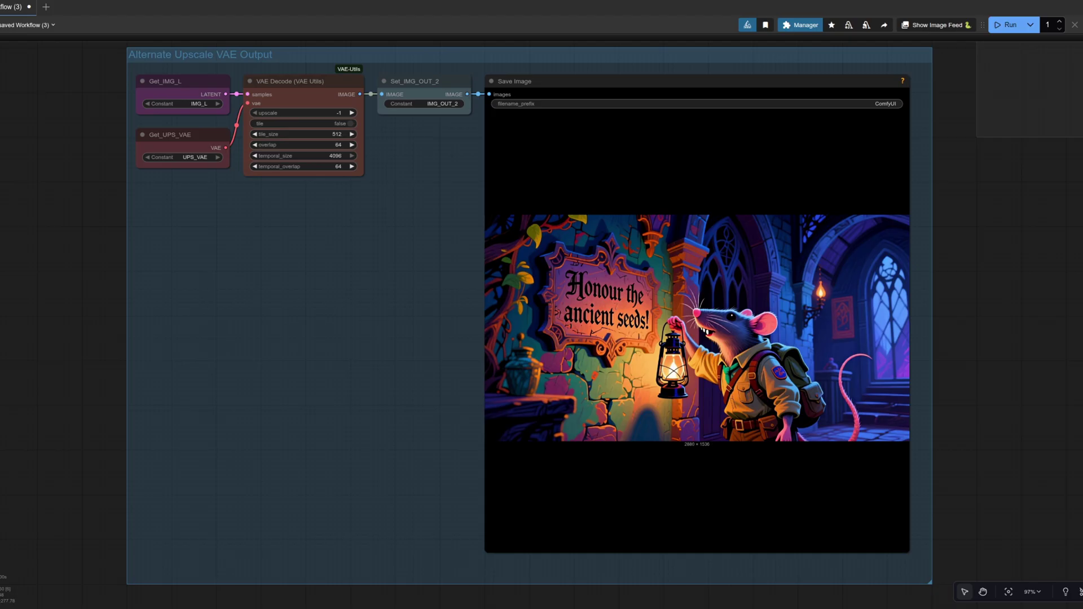
pyautogui.scroll(5, 341, 337)
pyautogui.moveTo(395, 341); pyautogui.dragTo(148, 338)
pyautogui.scroll(2, 218, 334)
pyautogui.moveTo(218, 333); pyautogui.dragTo(109, 307)
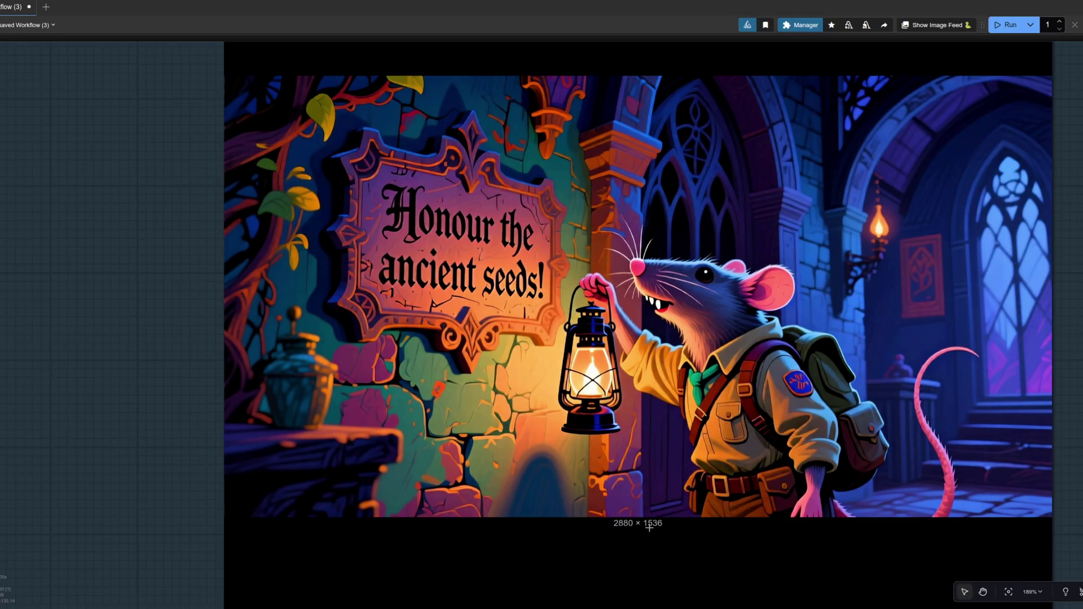
pyautogui.scroll(-6, 649, 527)
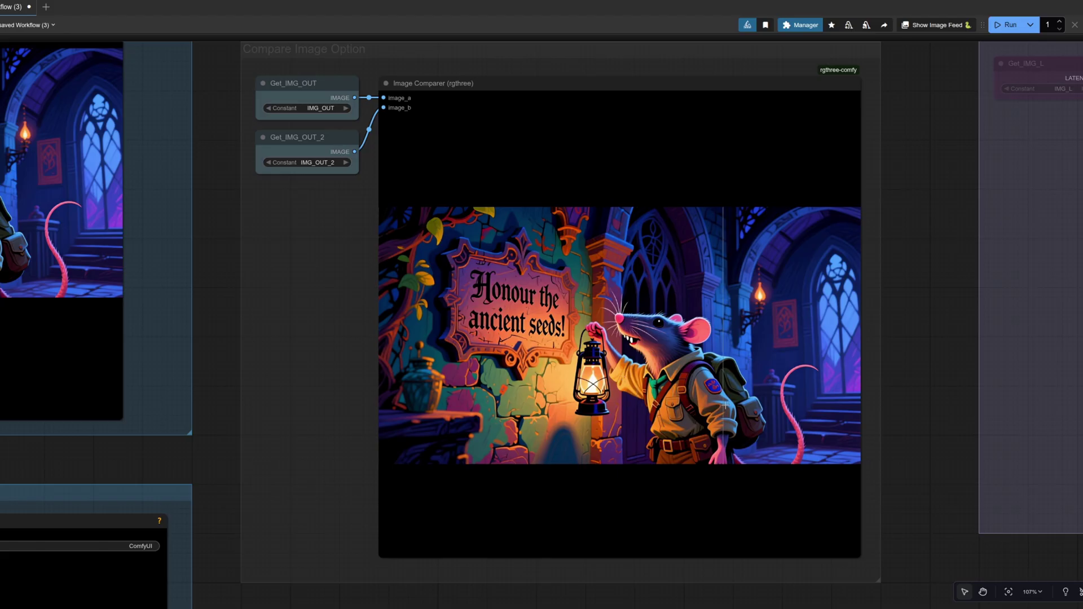
pyautogui.scroll(13, 634, 387)
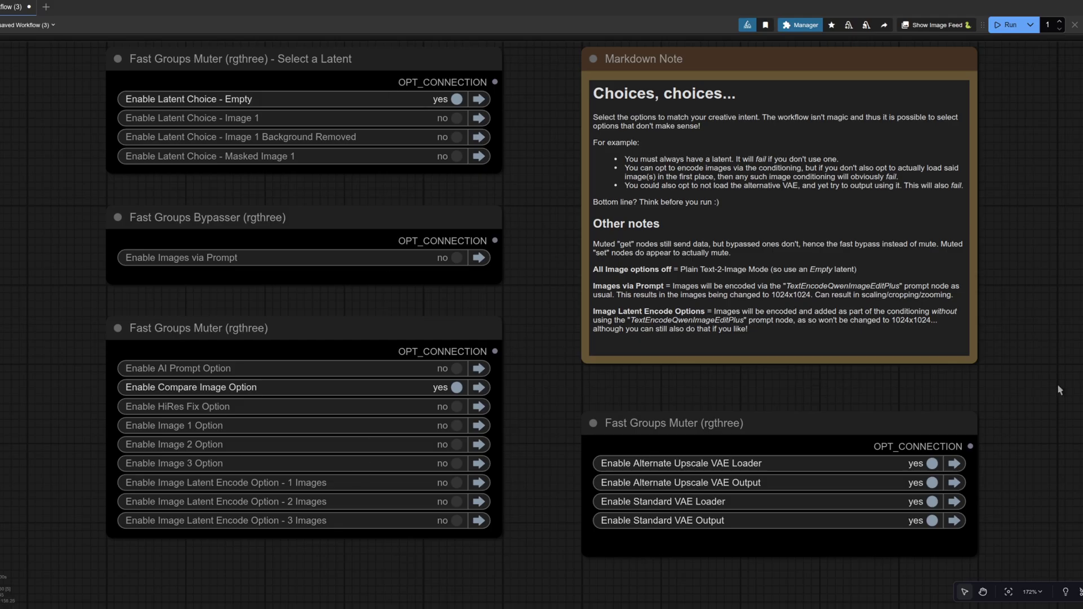
# Jump through the Latent Choice - Empty group and onward to review the 1024 × 1024 rodent mage result.
pyautogui.press('1')
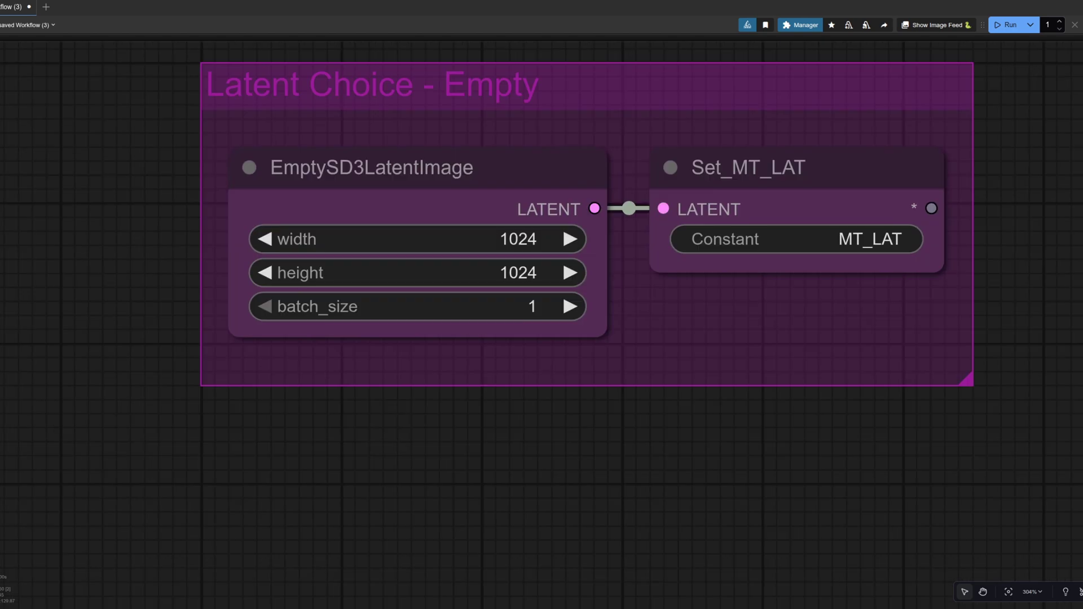
pyautogui.press('2')
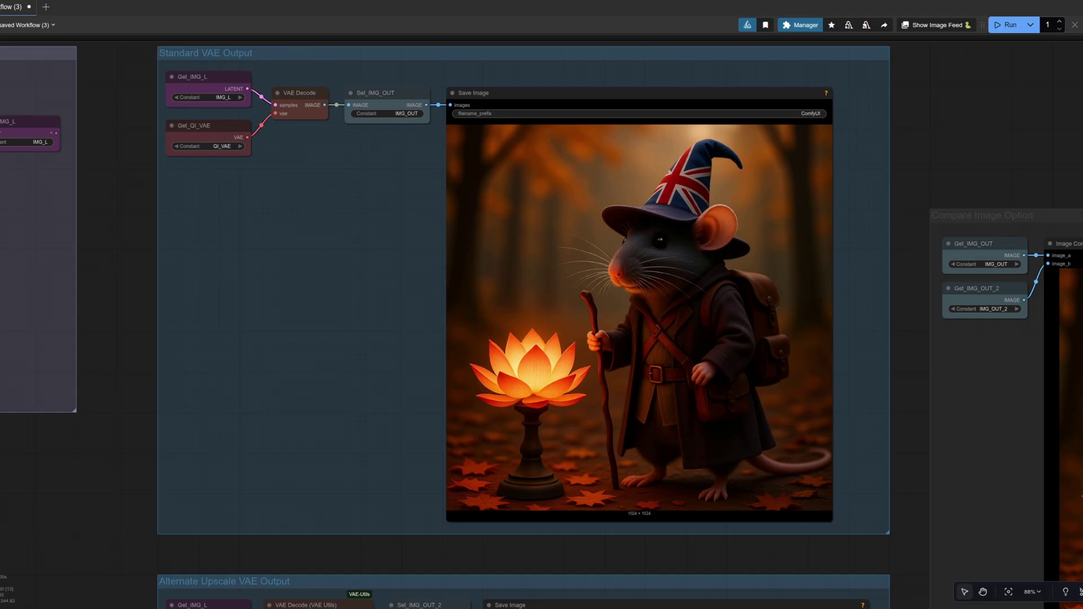
# Scroll down to the Alternate Upscale VAE Output showing the 2048 × 2048 lotus-lantern rodent mage.
pyautogui.scroll(-10, 524, 291)
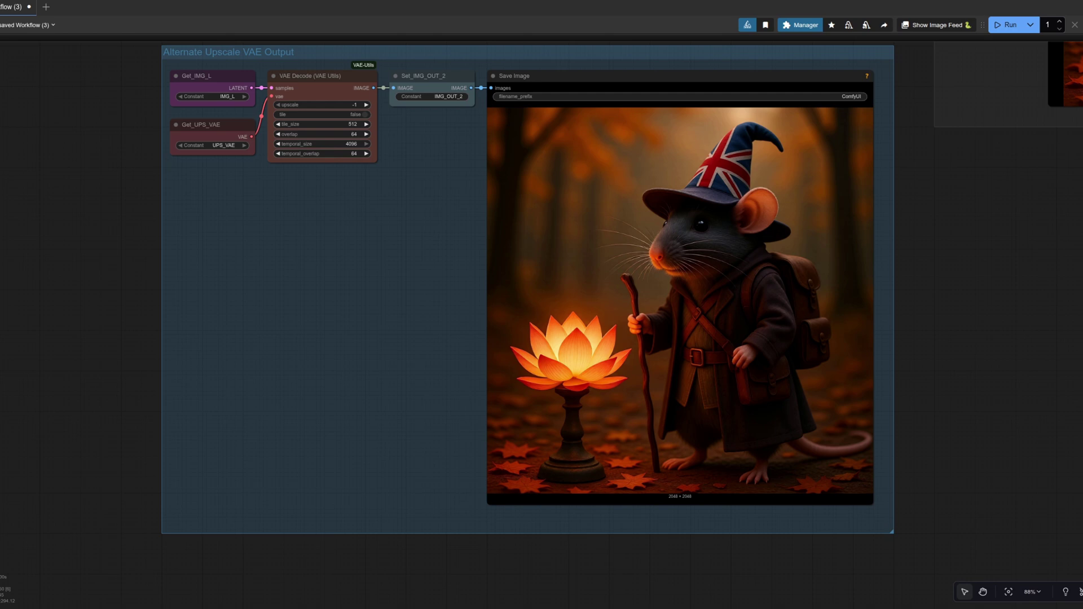
# Zoom into the Image Comparer to compare standard and upscaled wizard mouse details.
pyautogui.press('2')
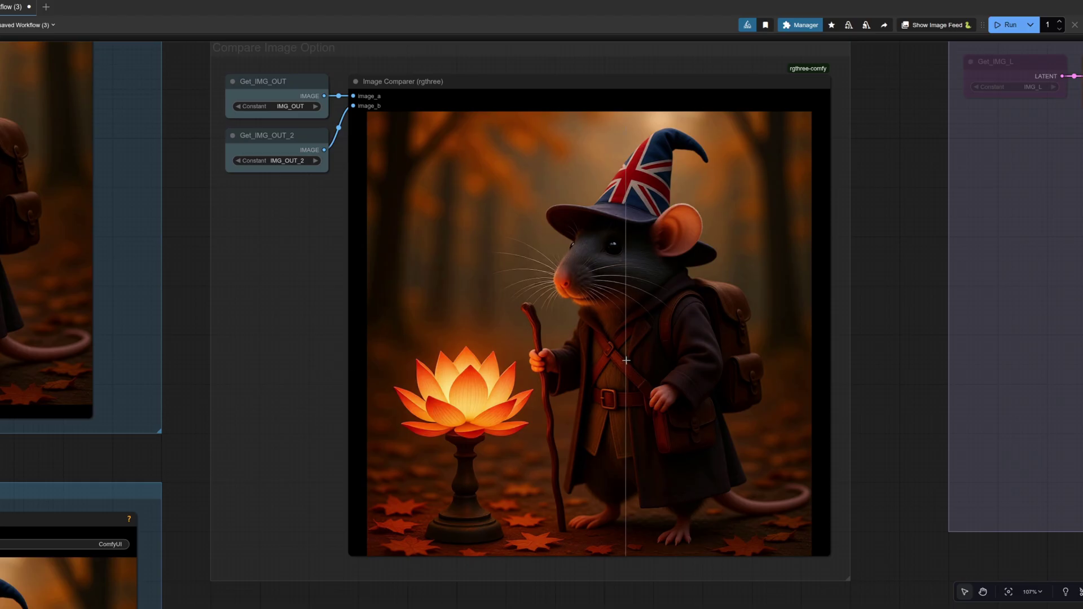
pyautogui.scroll(7, 618, 237)
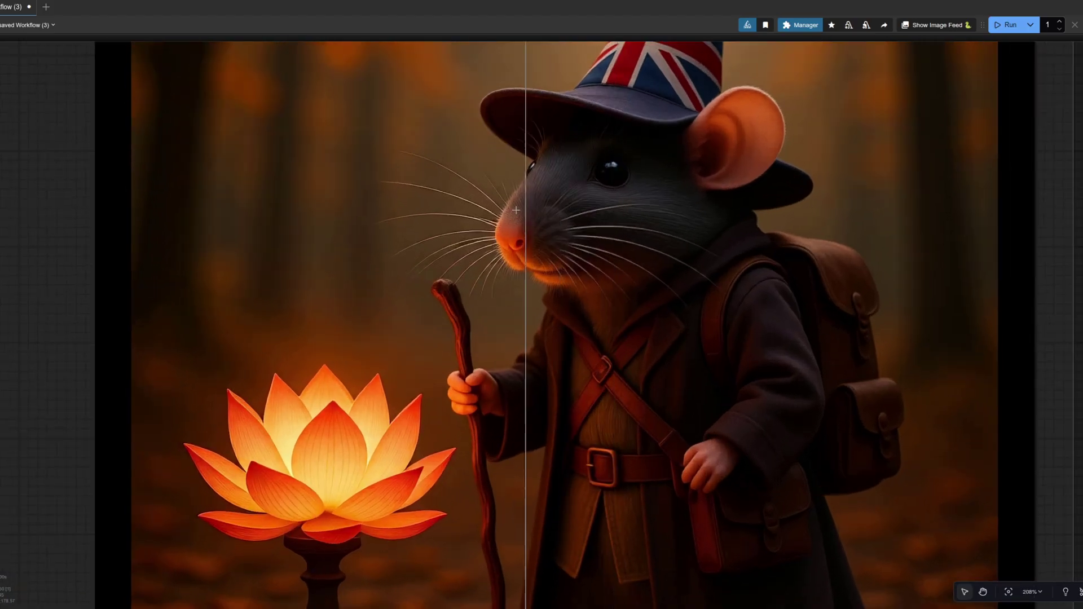
pyautogui.scroll(3, 511, 211)
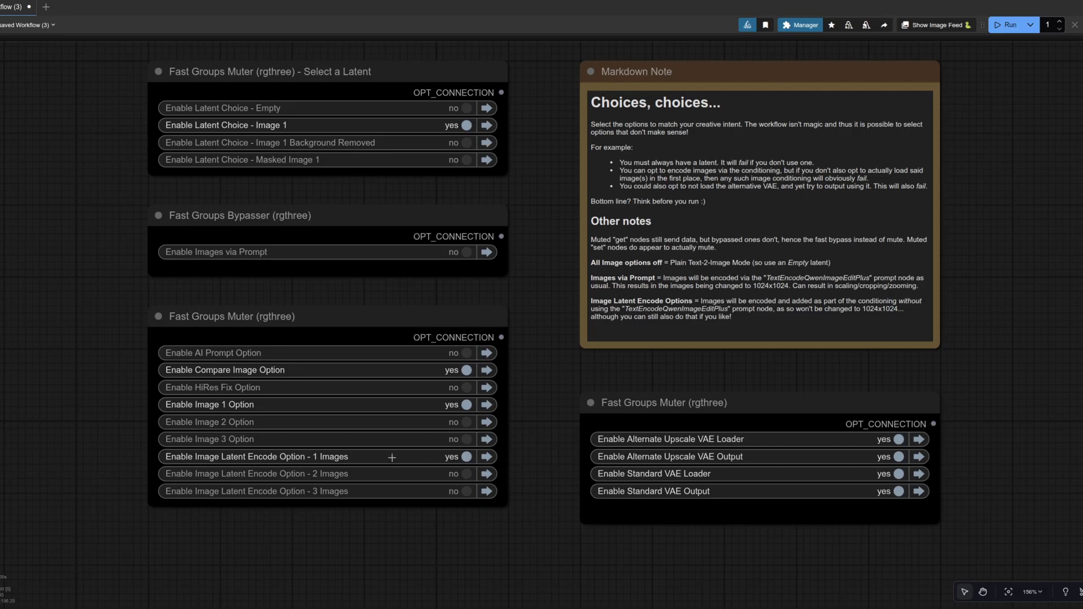
# Zoom into the spectacled wizard mouse in Image 1 Option, then return to Standard VAE Output.
pyautogui.press('1')
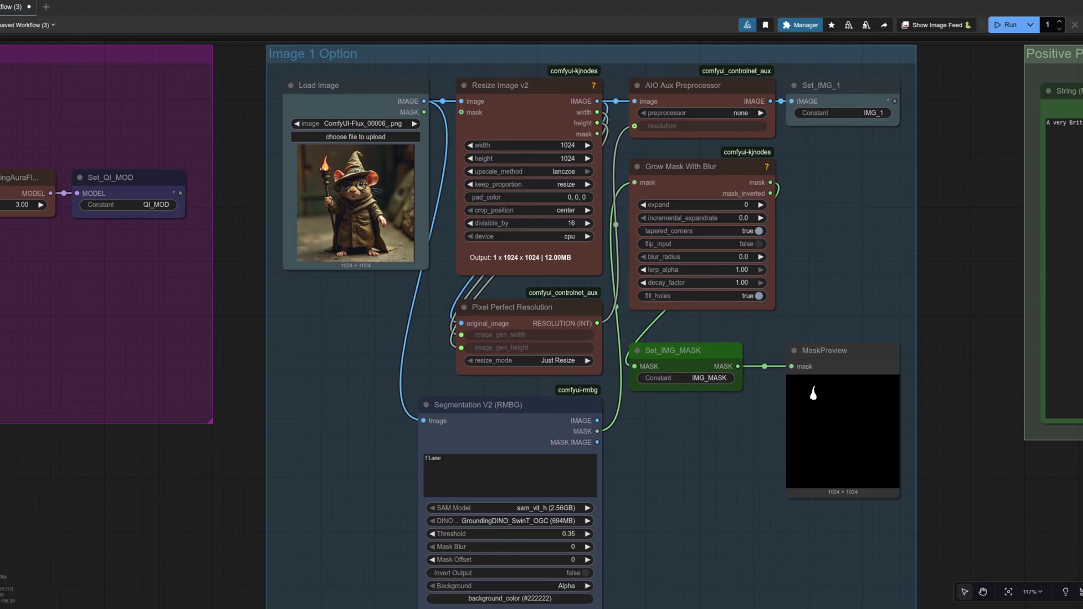
pyautogui.scroll(10, 341, 186)
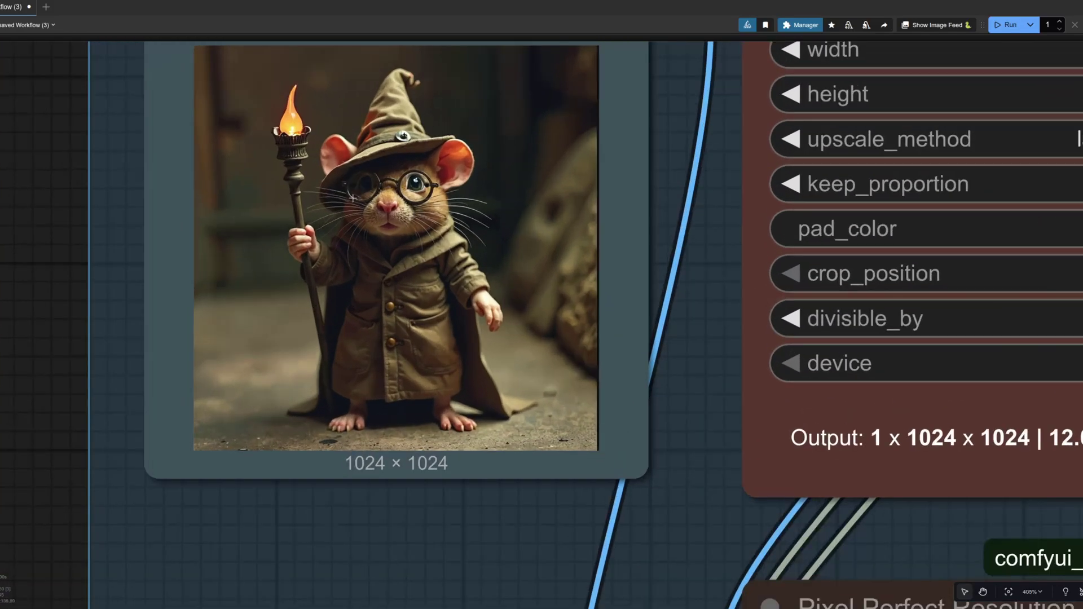
pyautogui.scroll(3, 106, 251)
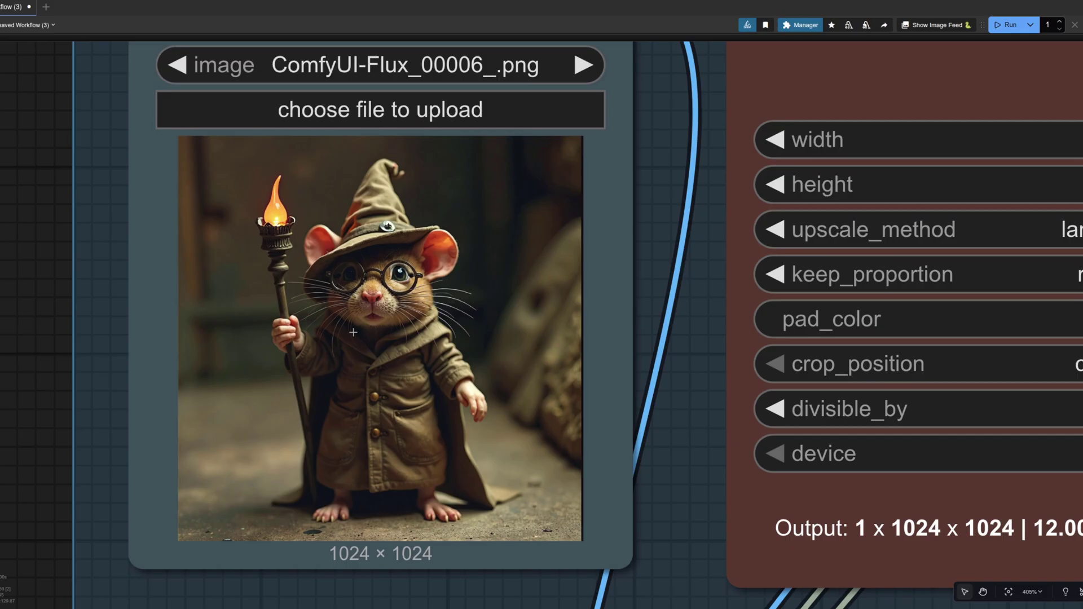
pyautogui.press('2')
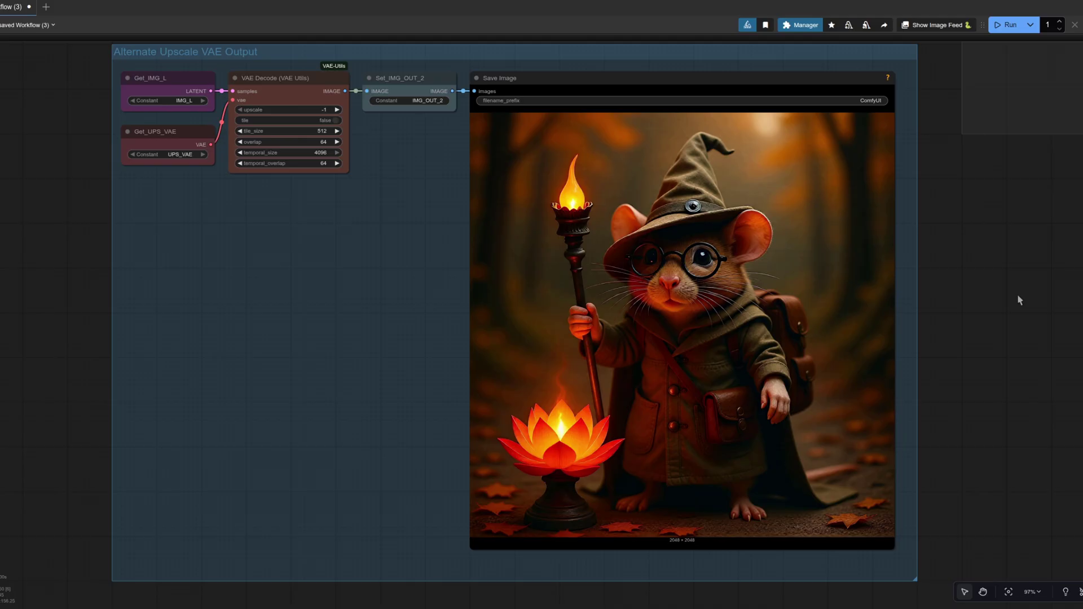
# Jump to the Image Comparer showing standard IMG_OUT against upscaled IMG_OUT_2.
pyautogui.press('1')
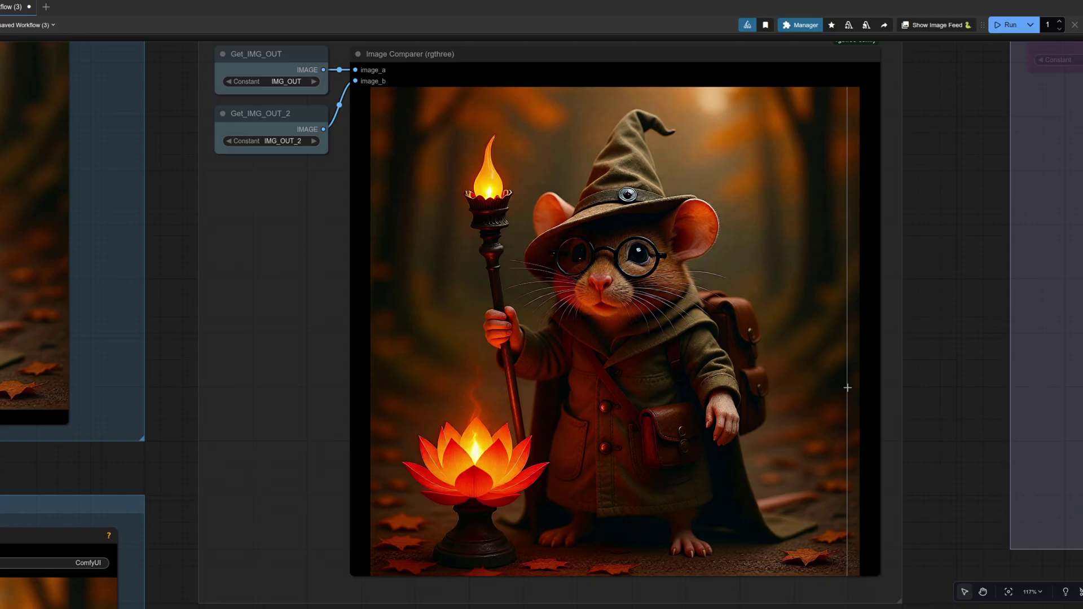
# Inspect the re-enabled Latent Choice - Empty group from the switches, then return to the switch panel.
pyautogui.press('1')
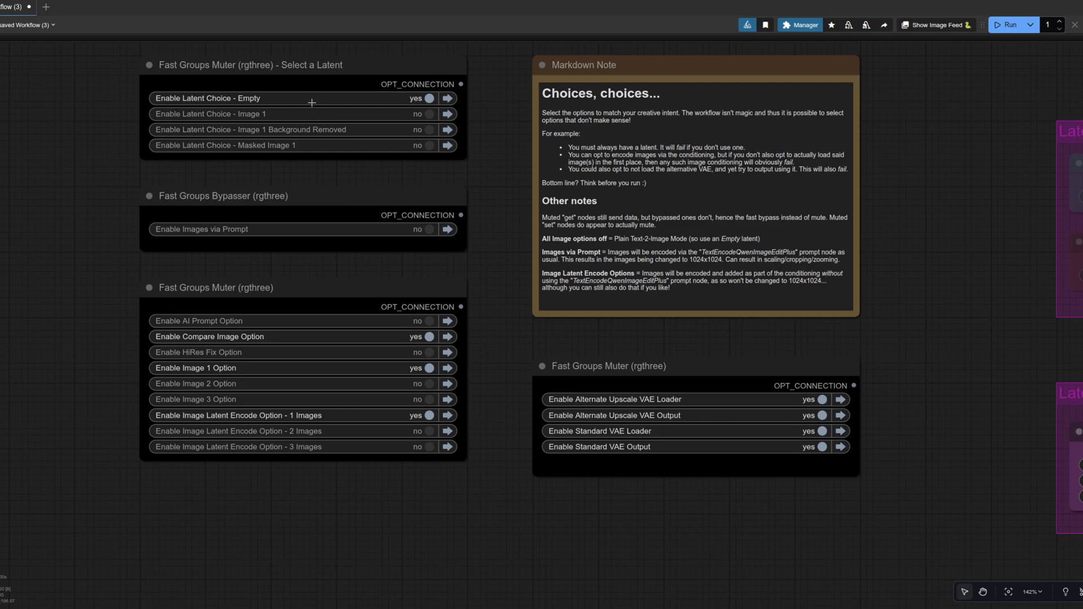
pyautogui.click(448, 98)
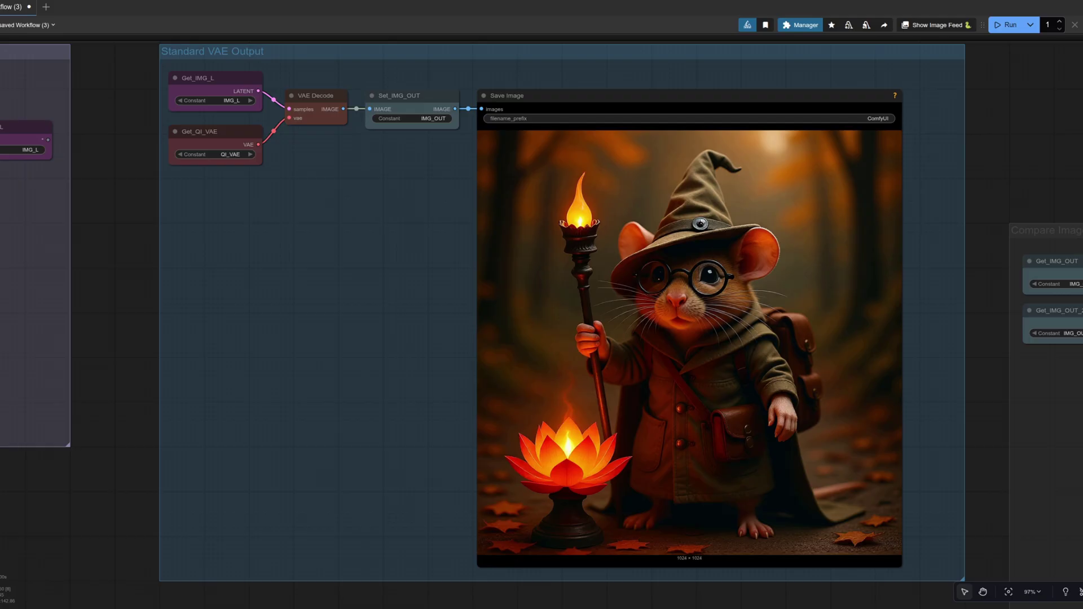
pyautogui.press('1')
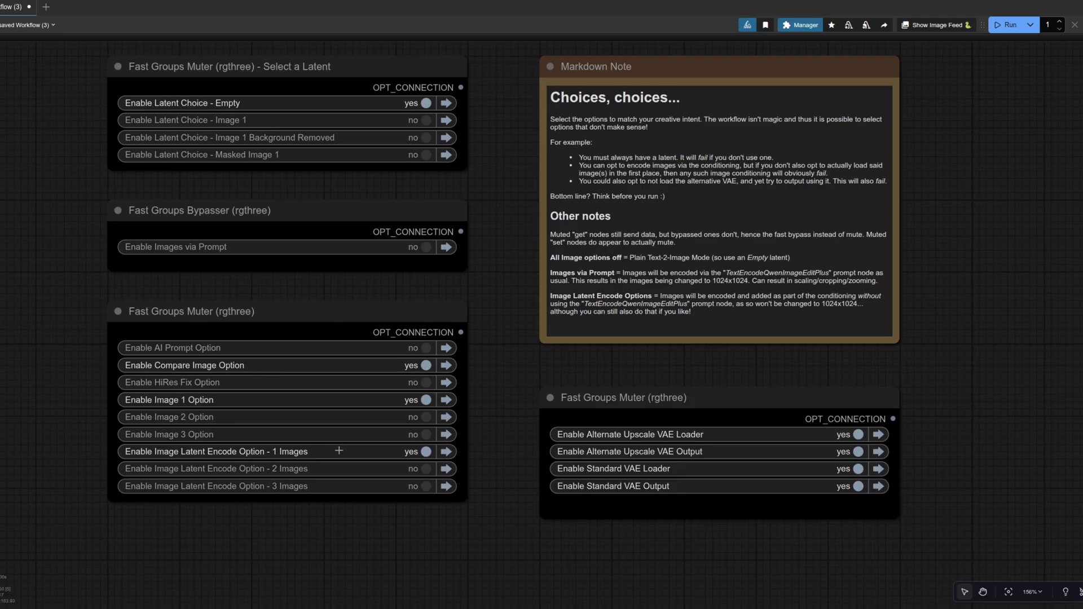
# Confirm the 1536×1536 empty latent size, then move on to the Standard VAE Output group.
pyautogui.press('1')
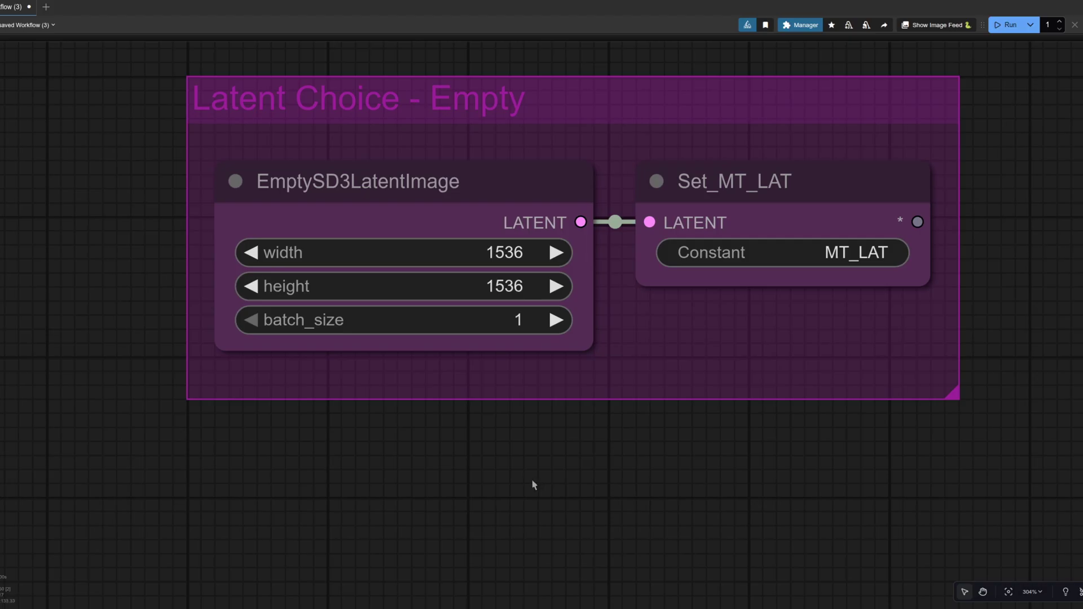
pyautogui.press('2')
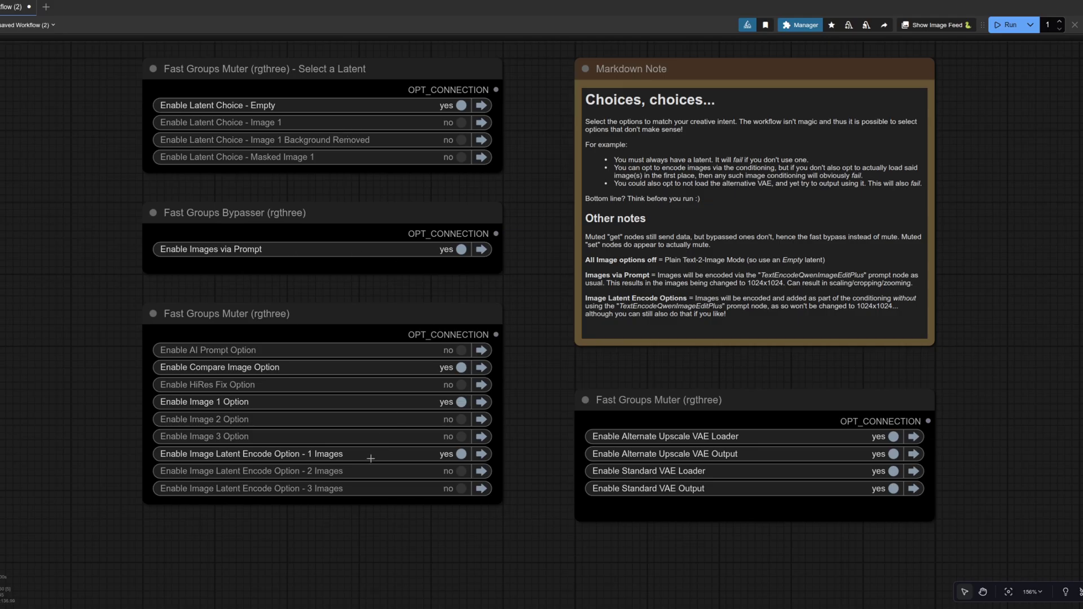
# Check Latent Choice - Empty, then zoom into the 1536×1536 autumn-forest mouse render in Standard VAE Output.
pyautogui.click(482, 105)
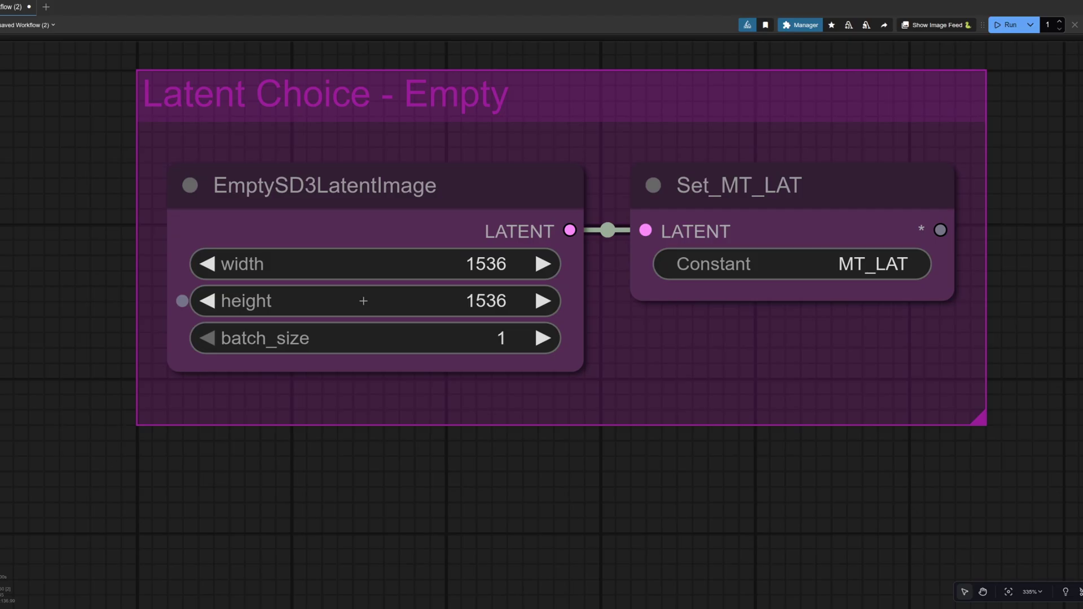
pyautogui.press('2')
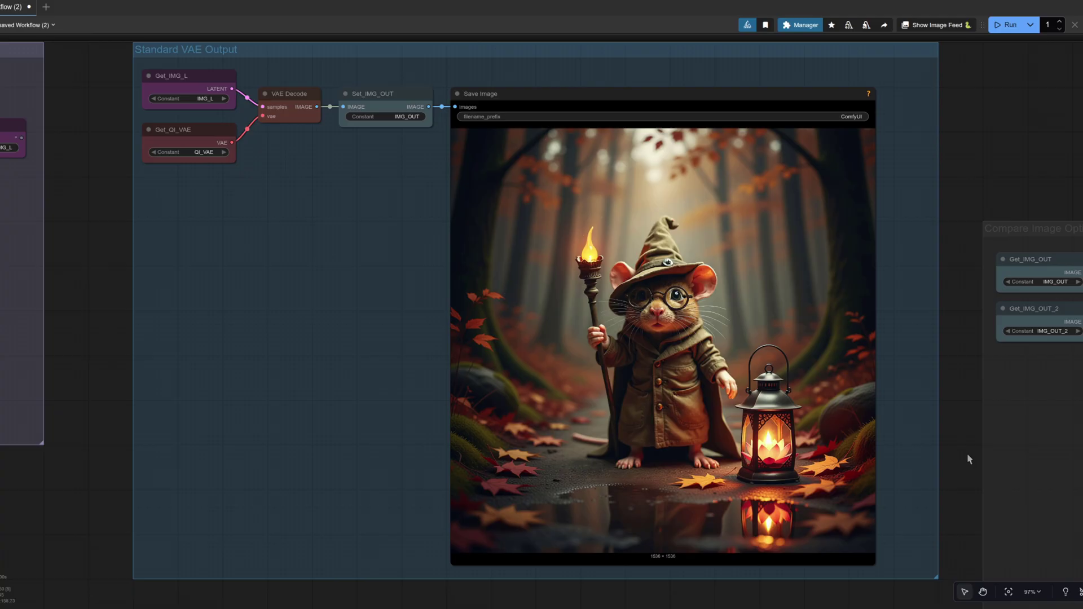
pyautogui.scroll(9, 756, 346)
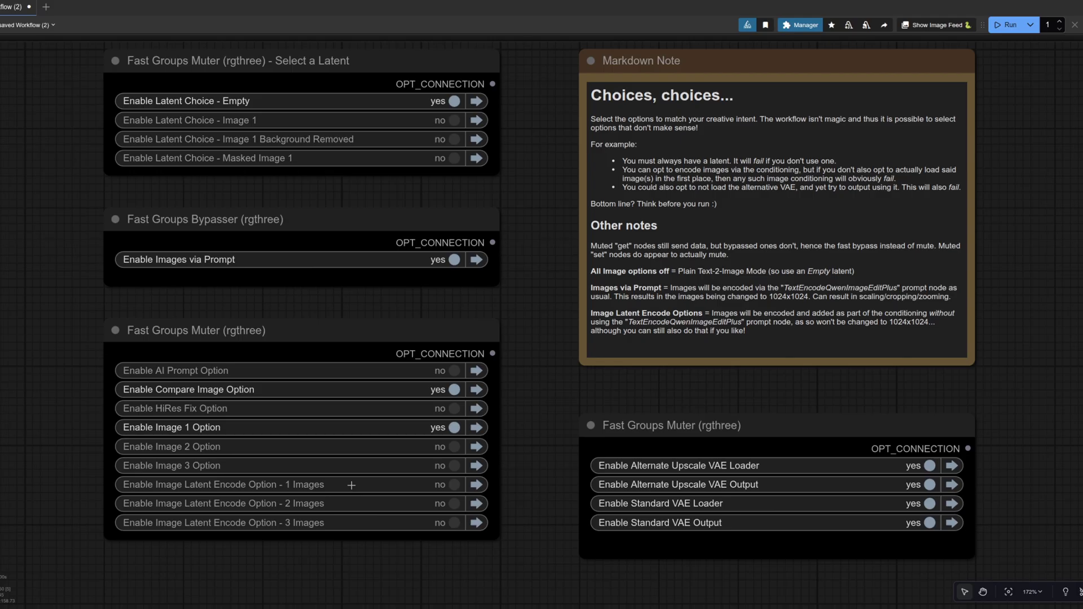
# Jump from Latent Choice - Empty through Standard VAE Output to the Fast Groups Muter panels.
pyautogui.click(477, 101)
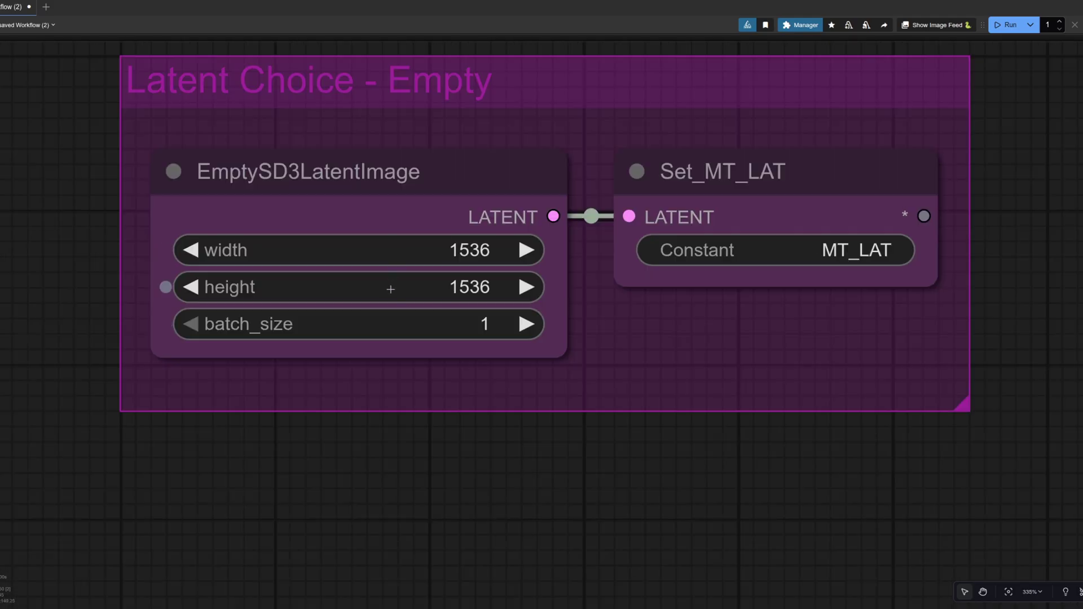
pyautogui.press('2')
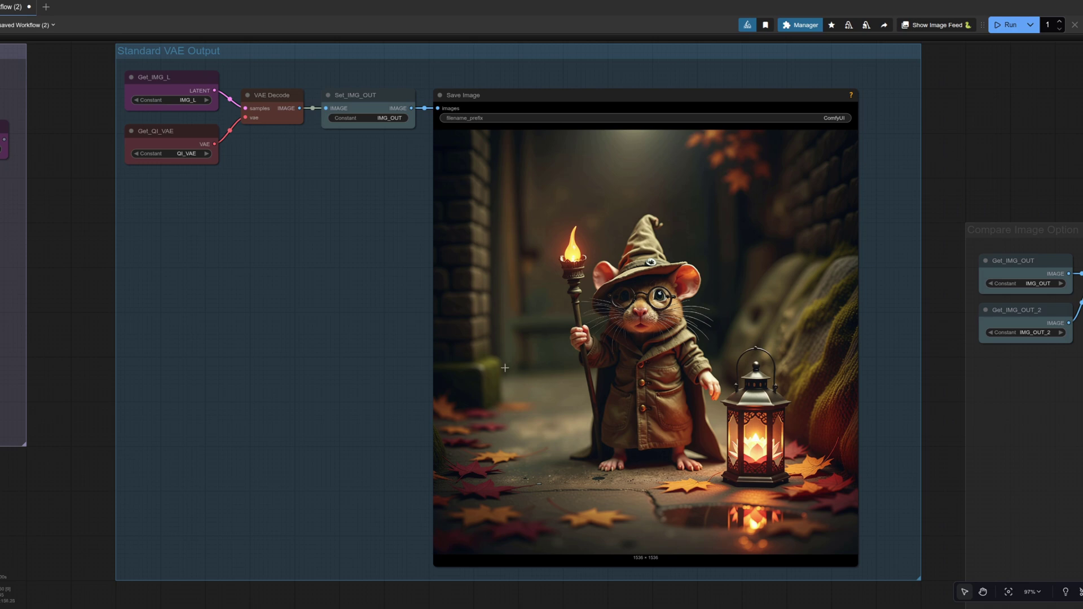
pyautogui.press('1')
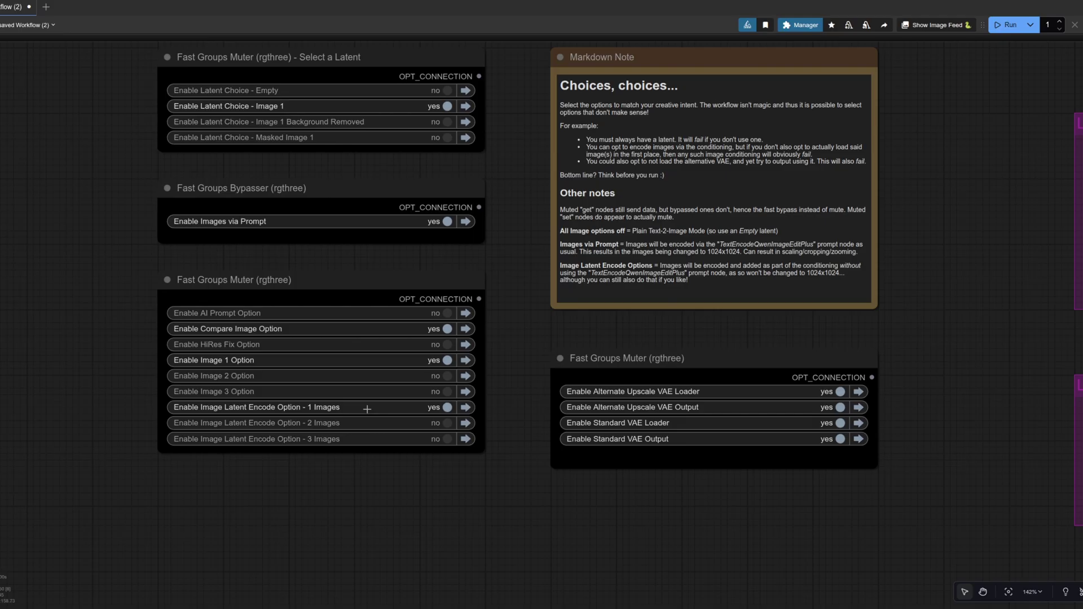
# View the generated image in the Standard VAE Output group.
pyautogui.click(858, 439)
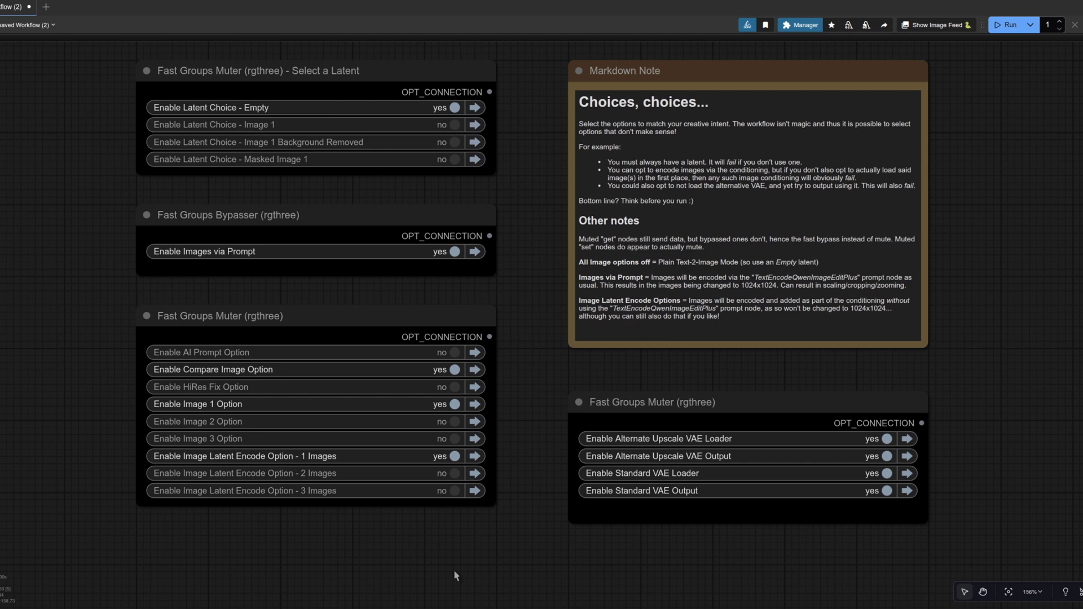
# Step through model loading, switch panels, Image 1 Option, 768×768 empty latent and positive prompt groups.
pyautogui.press('1')
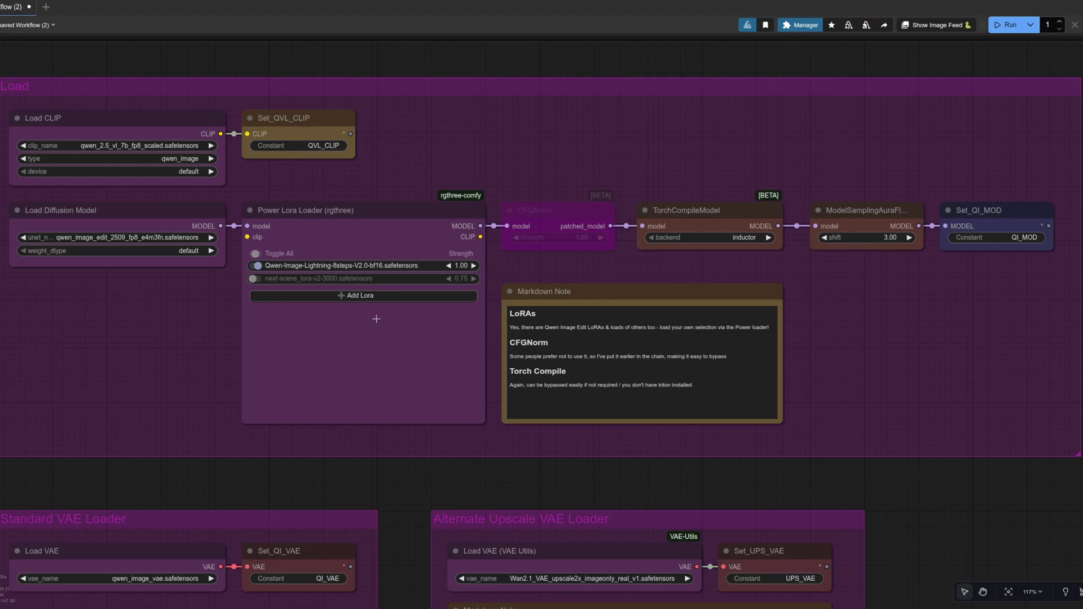
pyautogui.press('2')
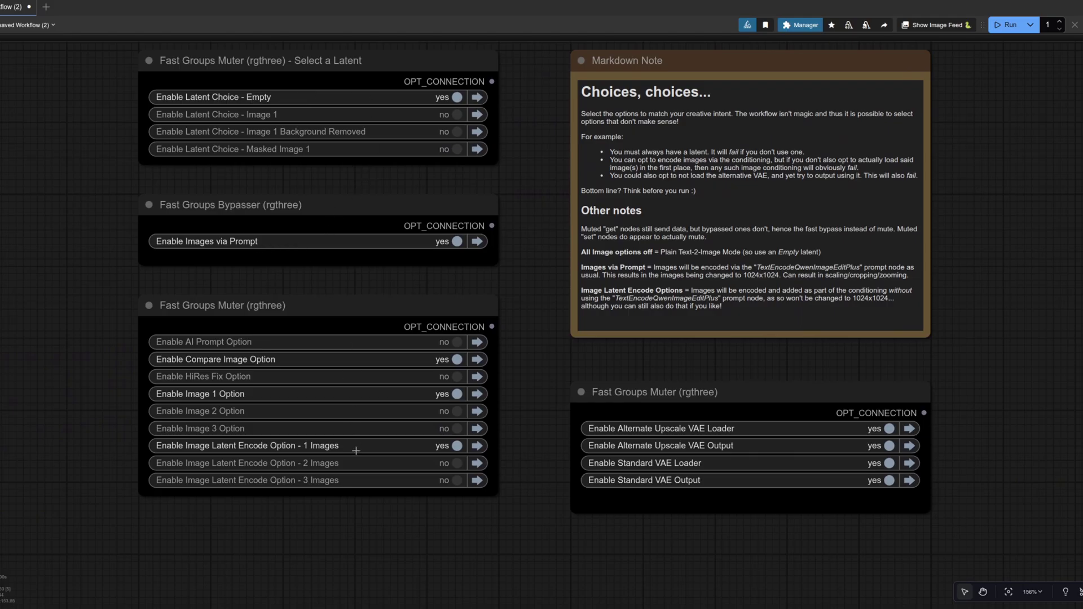
pyautogui.press('3')
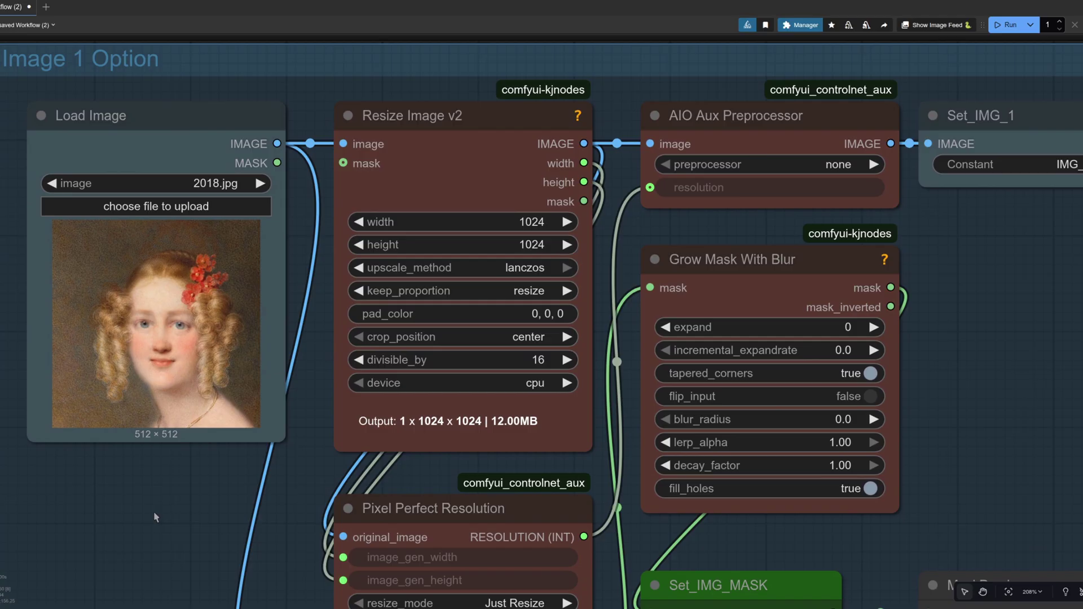
pyautogui.press('4')
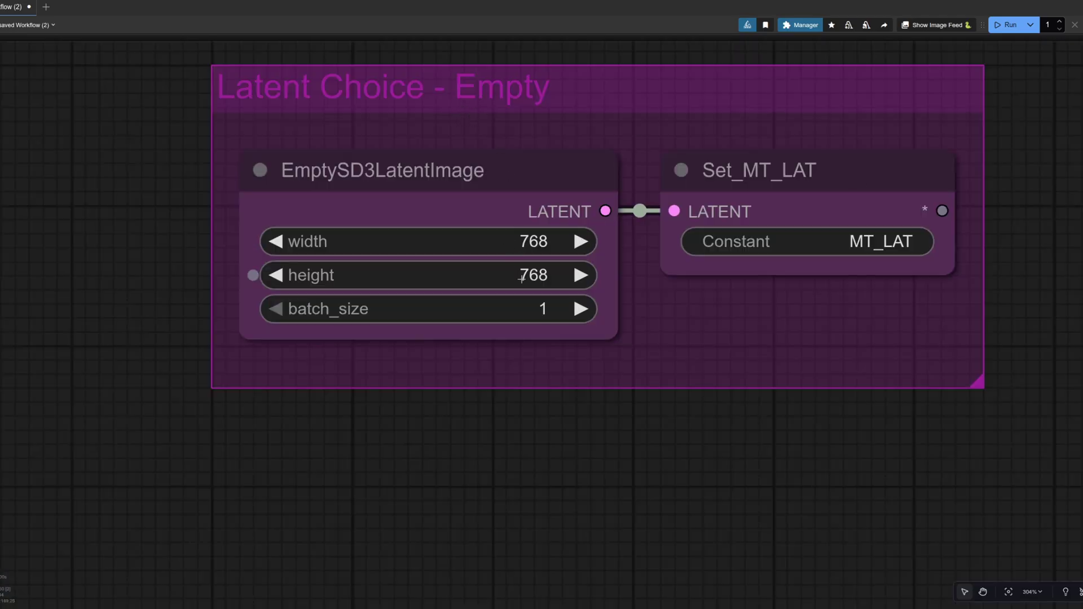
pyautogui.press('1')
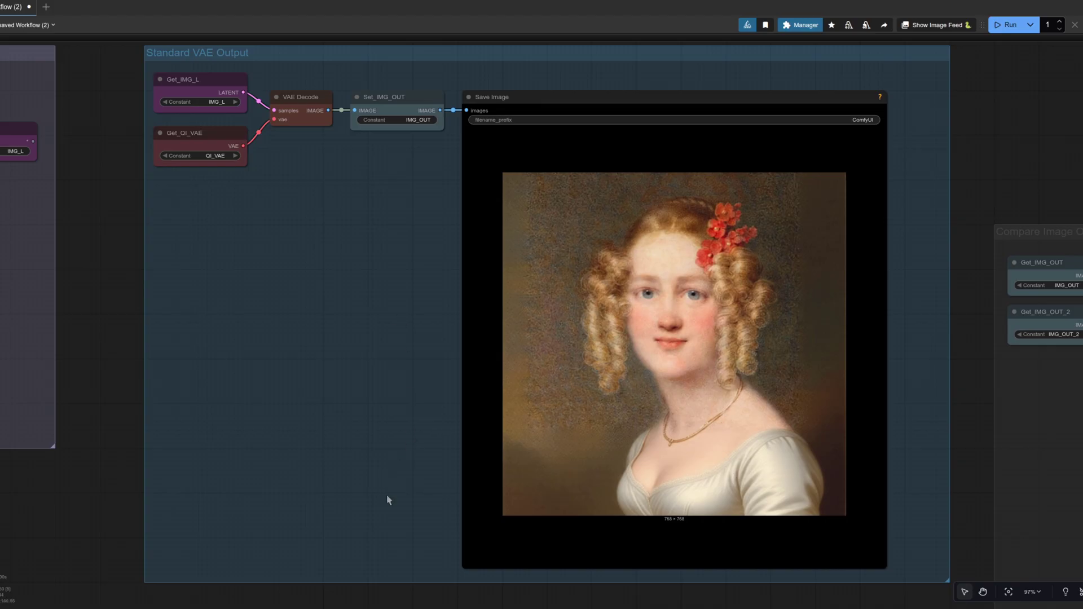
# Pan past the Alternate Upscale VAE Output and zoom into the Image Comparer node.
pyautogui.moveTo(375, 466); pyautogui.dragTo(324, 300)
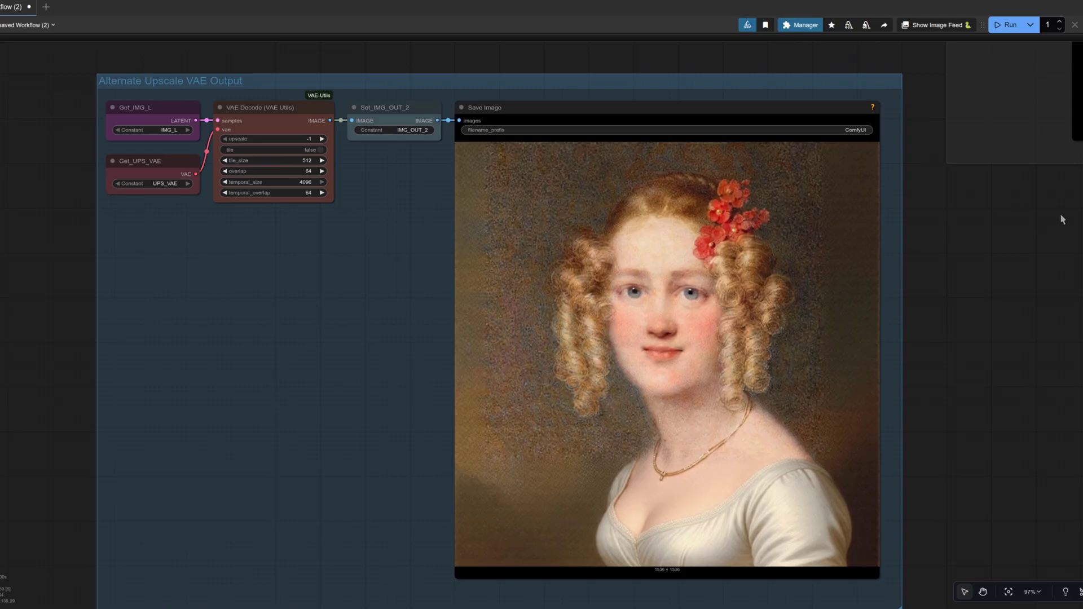
pyautogui.moveTo(714, 314); pyautogui.dragTo(342, 335)
pyautogui.scroll(3, 341, 335)
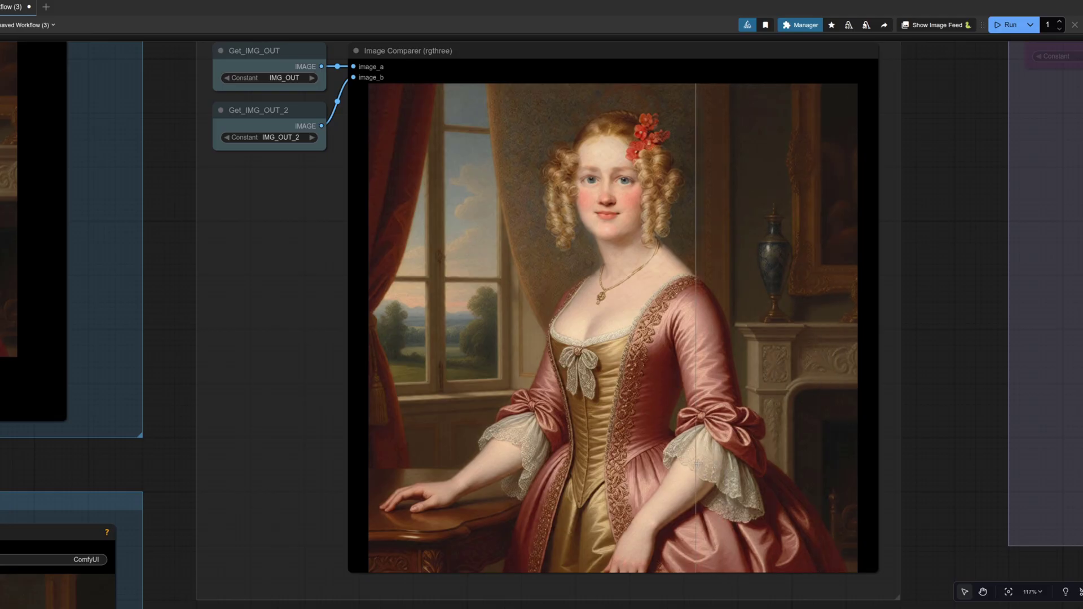
# Zoom into the comparer's dress detail, then jump back to the switch panels.
pyautogui.scroll(15, 701, 463)
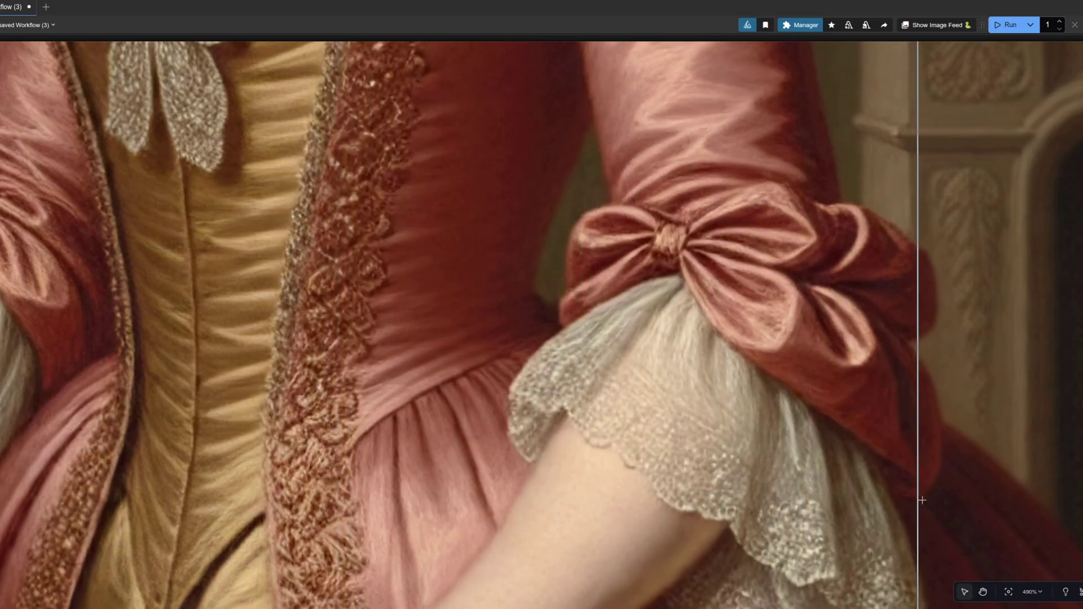
pyautogui.press('1')
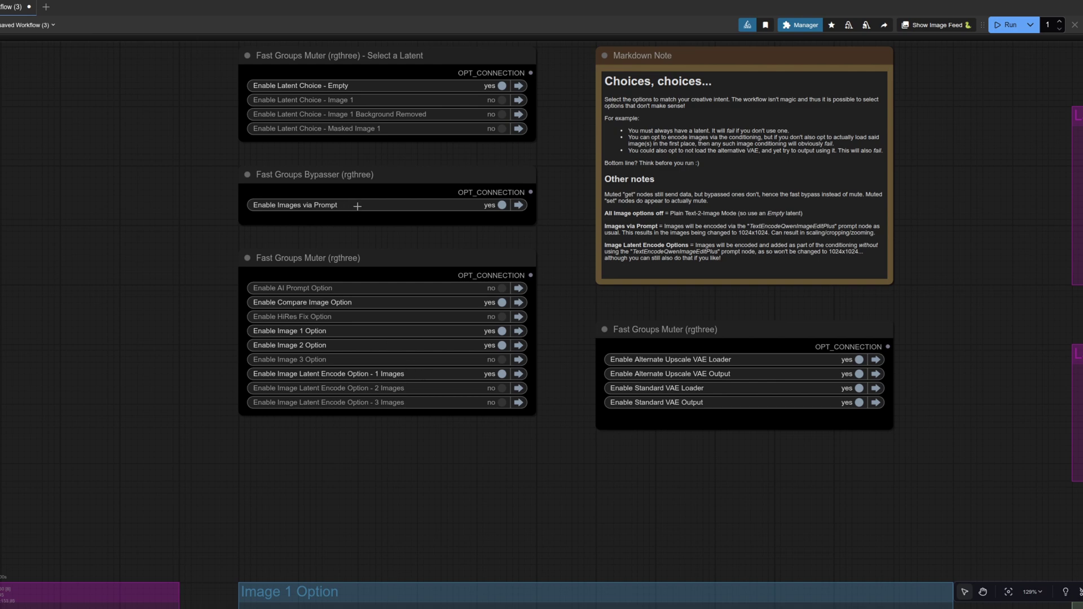
# Review Image 1 and Image 2 Options, the 1440×1024 latent, prompt text and Standard VAE Output.
pyautogui.click(518, 331)
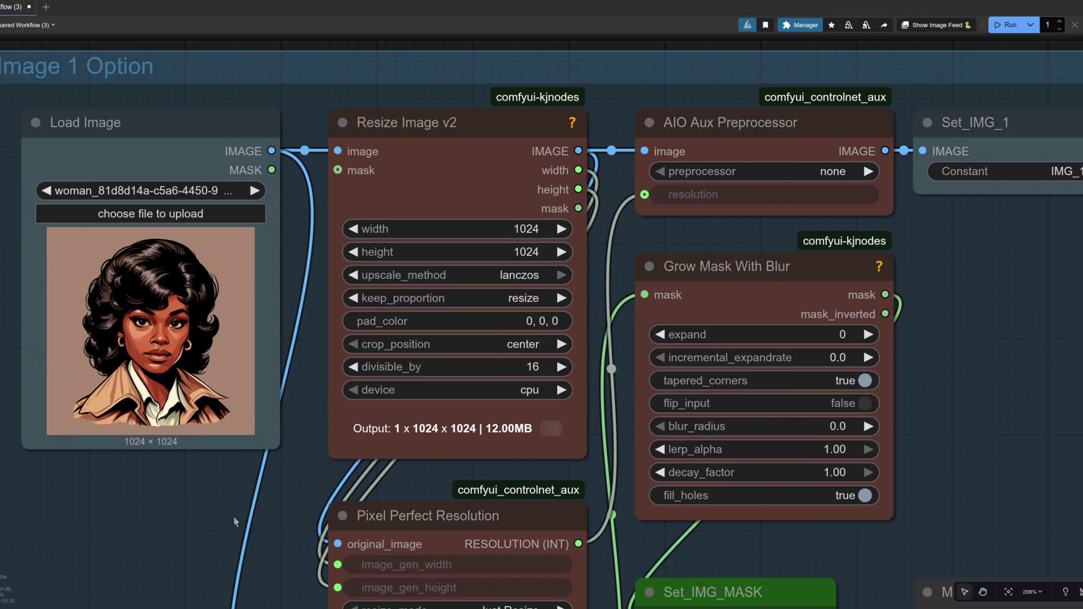
pyautogui.press('2')
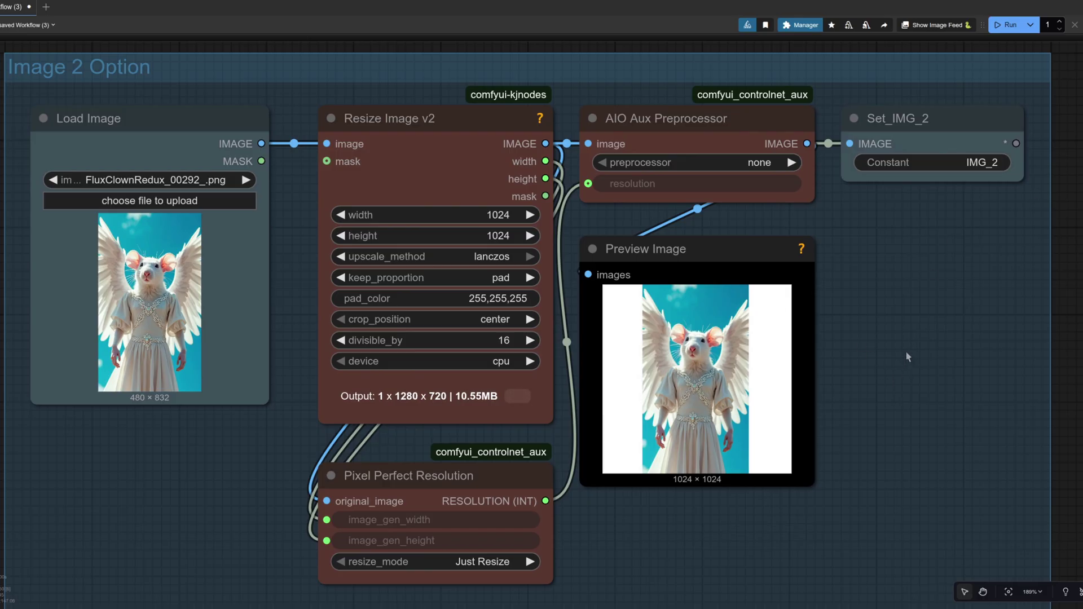
pyautogui.press('3')
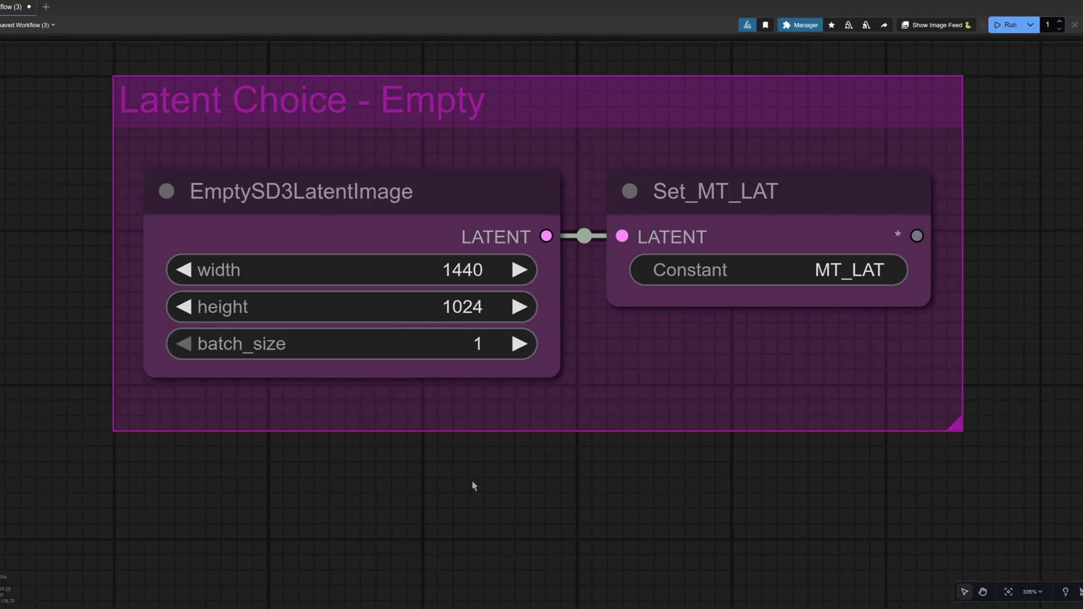
pyautogui.press('1')
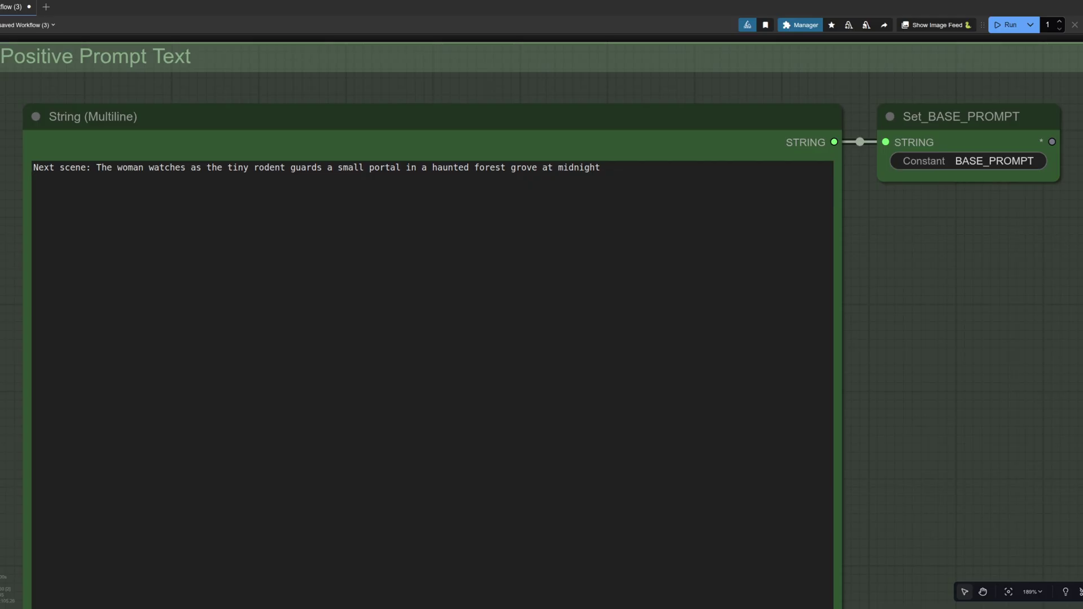
pyautogui.press('2')
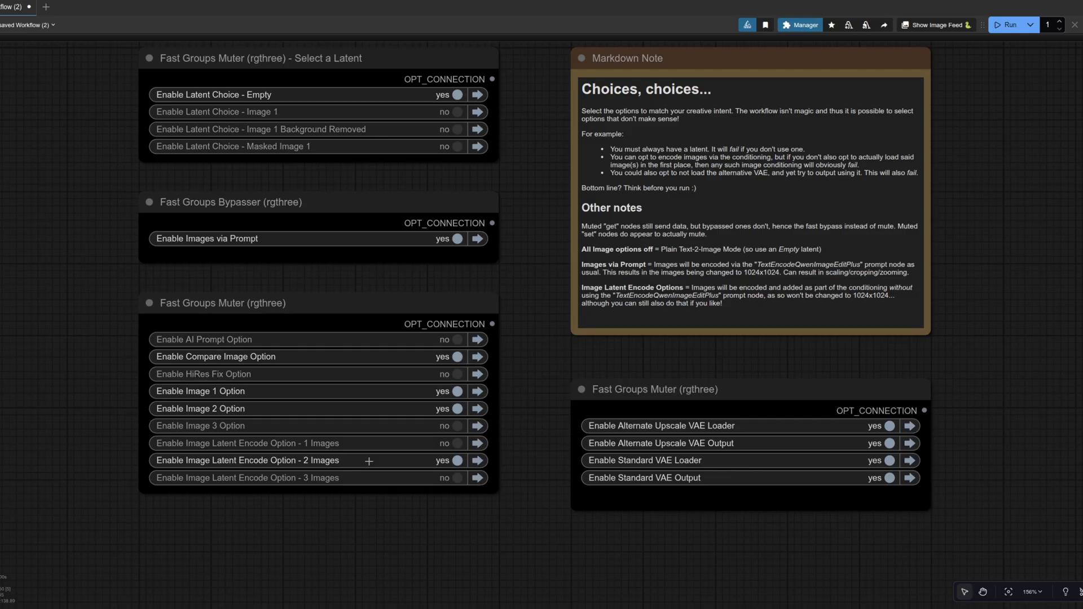
# Zoom in on the forest-portal scene in the Standard VAE Output and centre it.
pyautogui.click(909, 478)
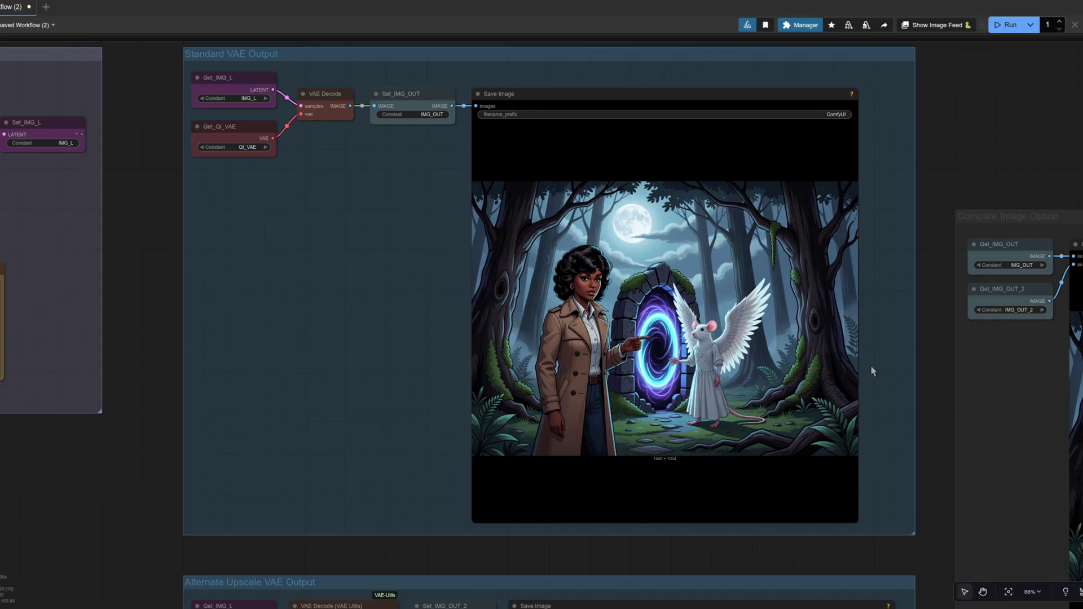
pyautogui.scroll(5, 877, 367)
pyautogui.moveTo(878, 363); pyautogui.dragTo(925, 375)
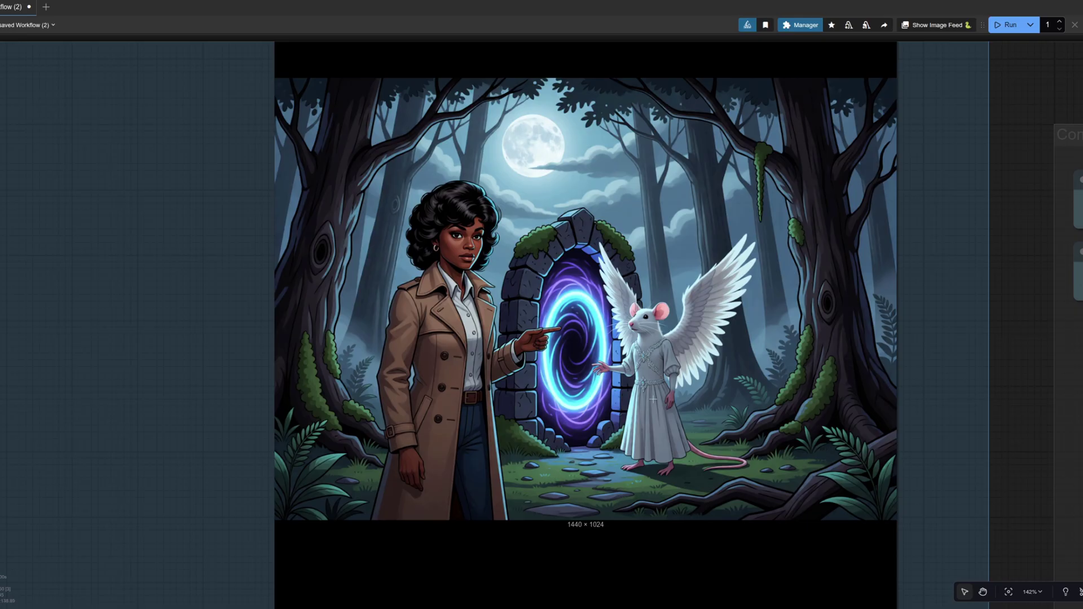
pyautogui.scroll(5, 654, 404)
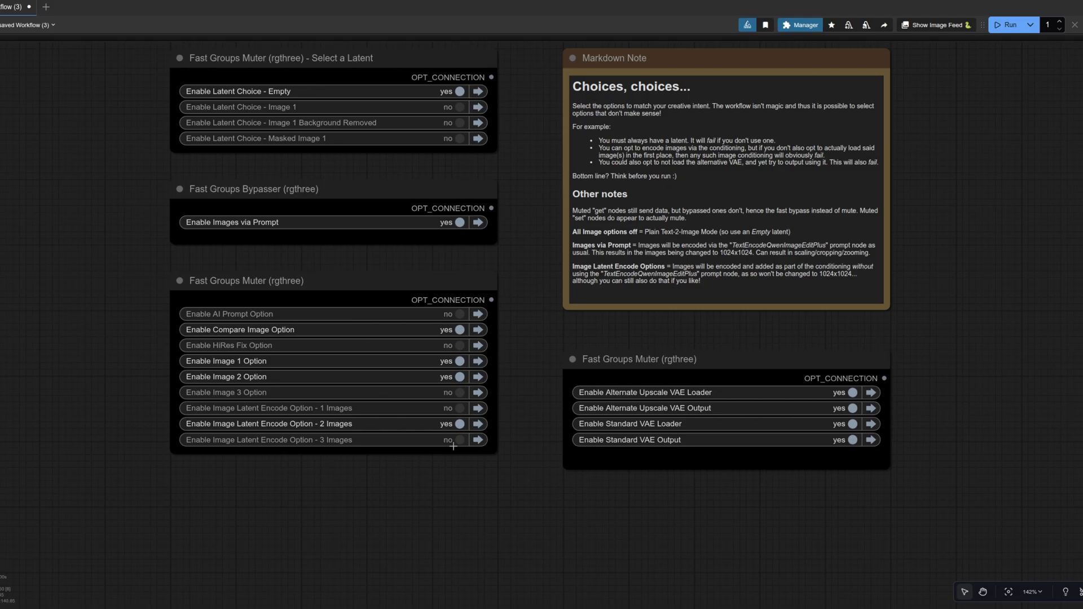
# Pan to the Image 1 Option group and zoom into the Load Image preview.
pyautogui.moveTo(614, 569); pyautogui.dragTo(285, 537)
pyautogui.scroll(2, 411, 451)
pyautogui.scroll(2, 411, 455)
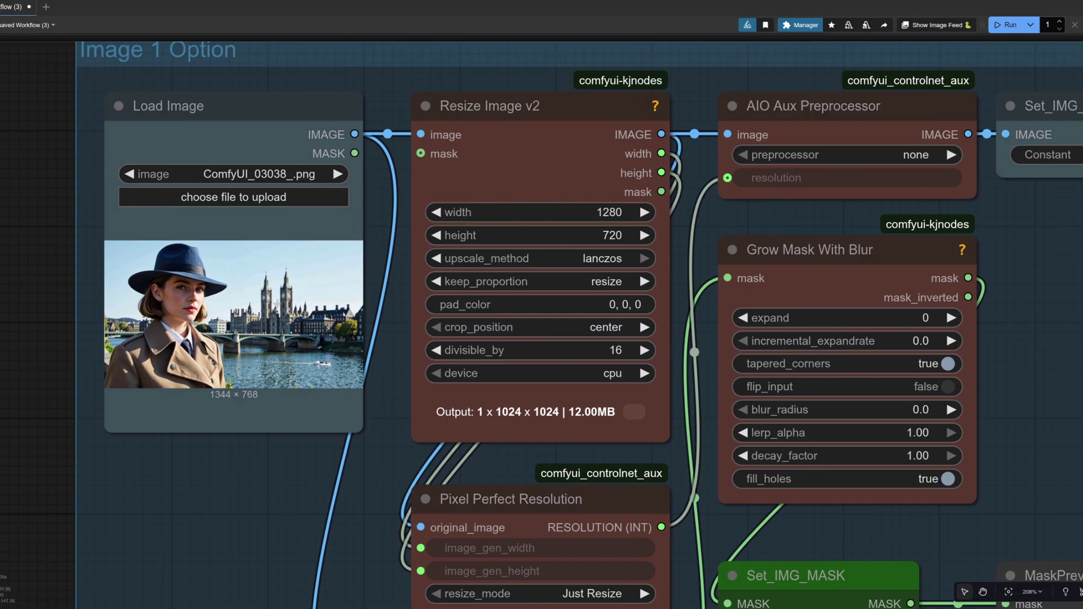
pyautogui.scroll(-15, 276, 543)
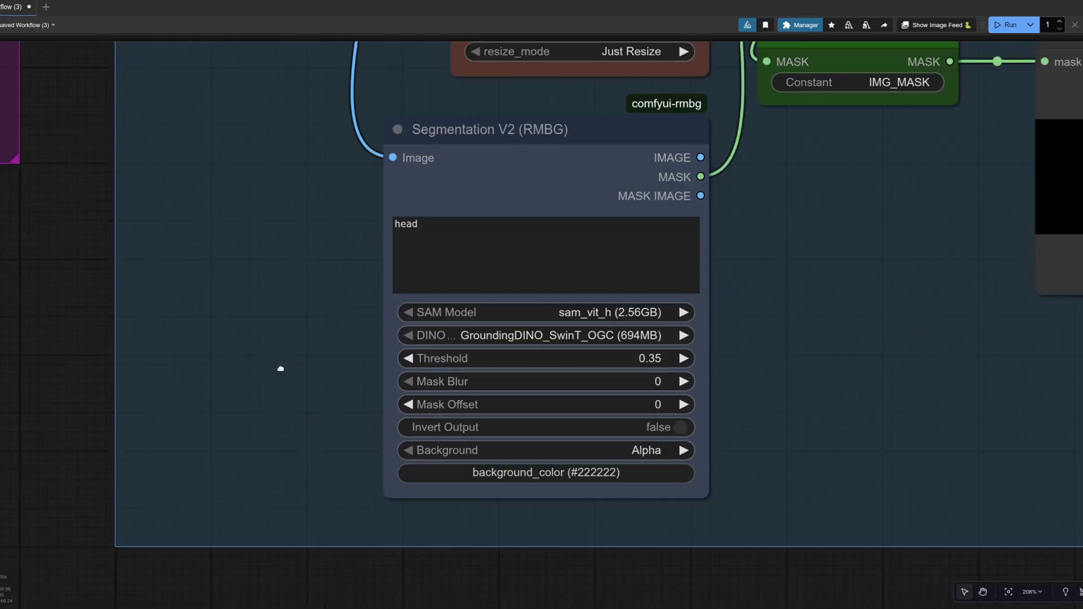
pyautogui.scroll(-5, 167, 423)
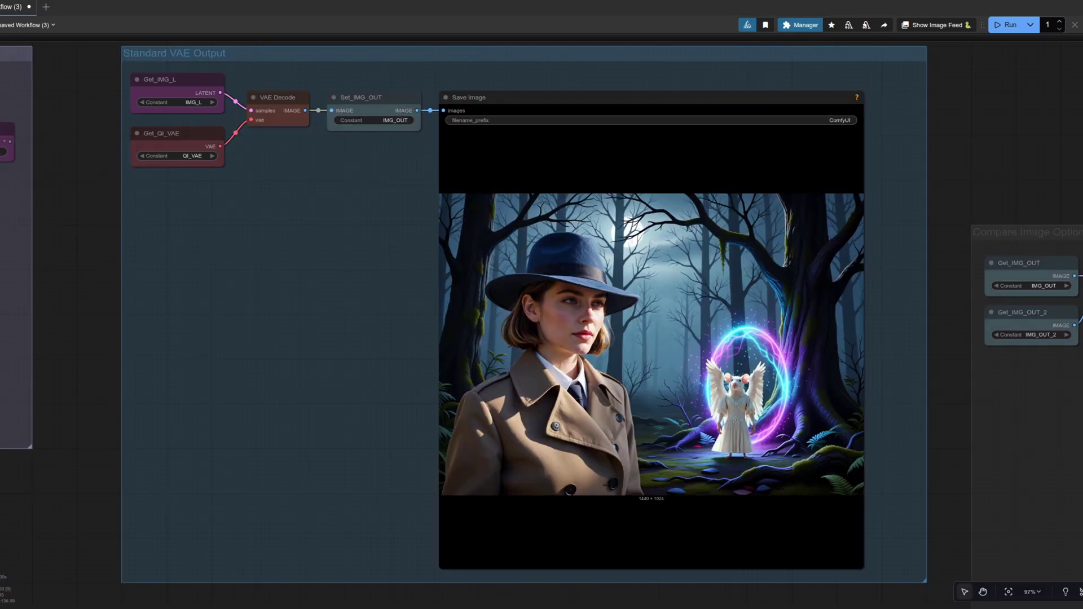
# Zoom into the Save Image preview and shift toward the portal and winged rat.
pyautogui.scroll(9, 694, 372)
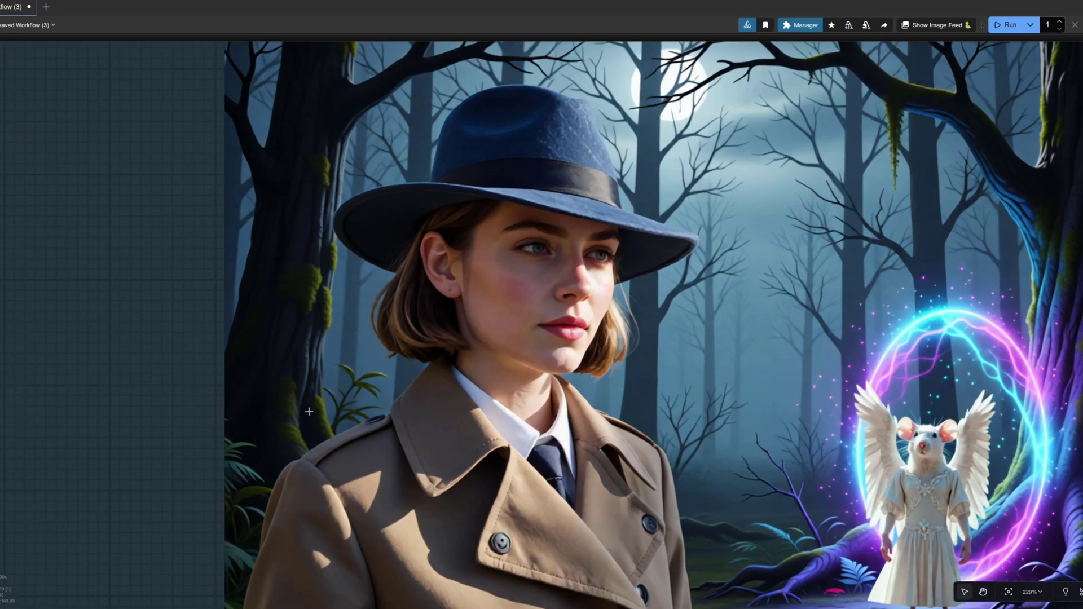
pyautogui.moveTo(152, 447); pyautogui.dragTo(50, 321)
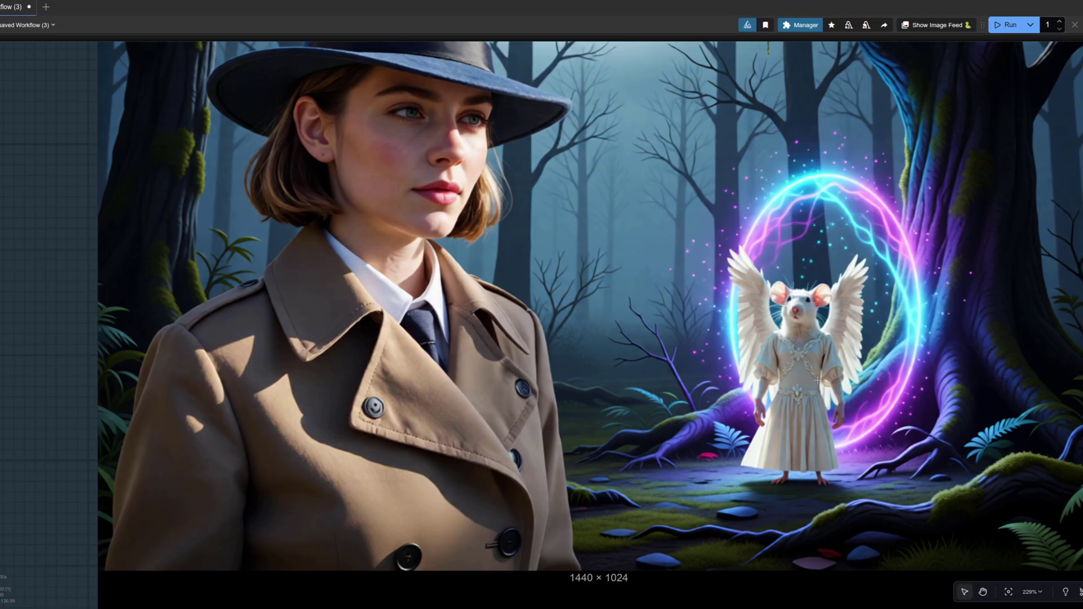
pyautogui.scroll(-2, 384, 384)
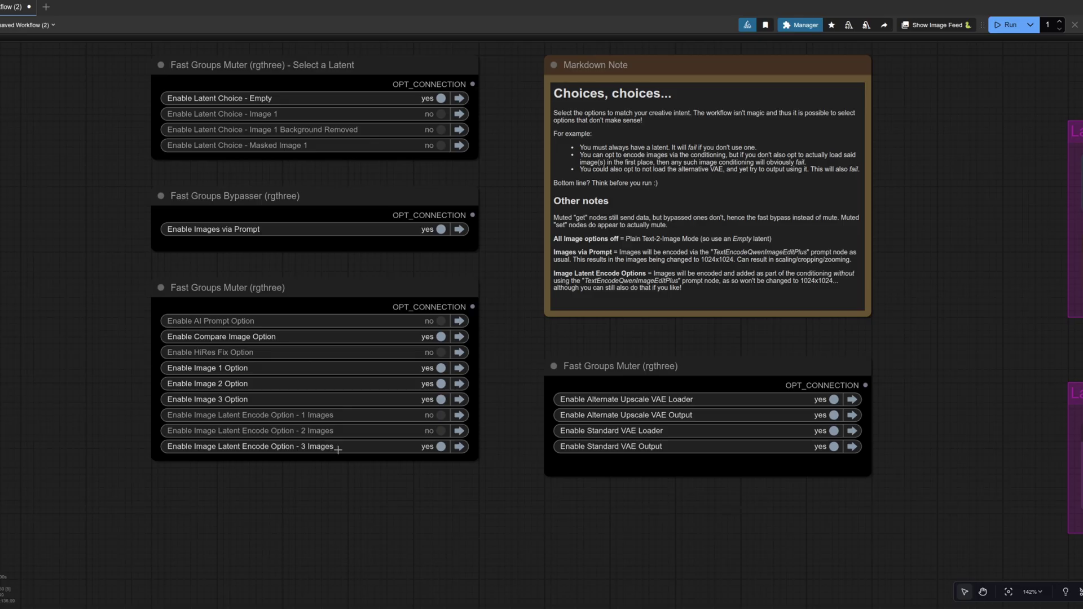
# Jump to Image 1 Option, then pan down through Image 2 and Image 3 groups to the ghost banquet prompt.
pyautogui.click(459, 367)
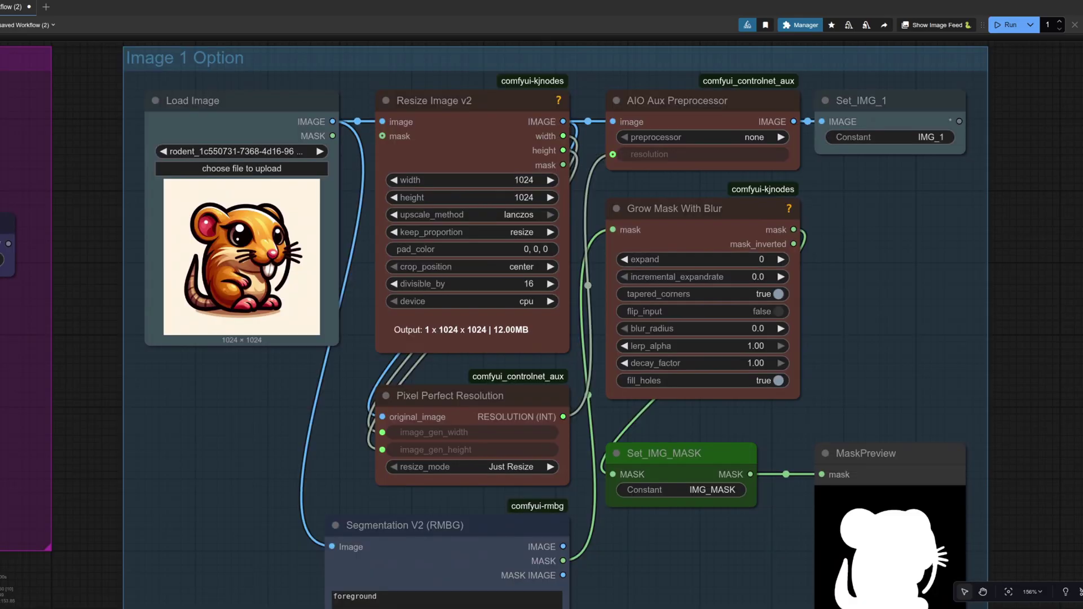
pyautogui.moveTo(251, 518); pyautogui.dragTo(374, 34)
pyautogui.moveTo(170, 476); pyautogui.dragTo(111, 161)
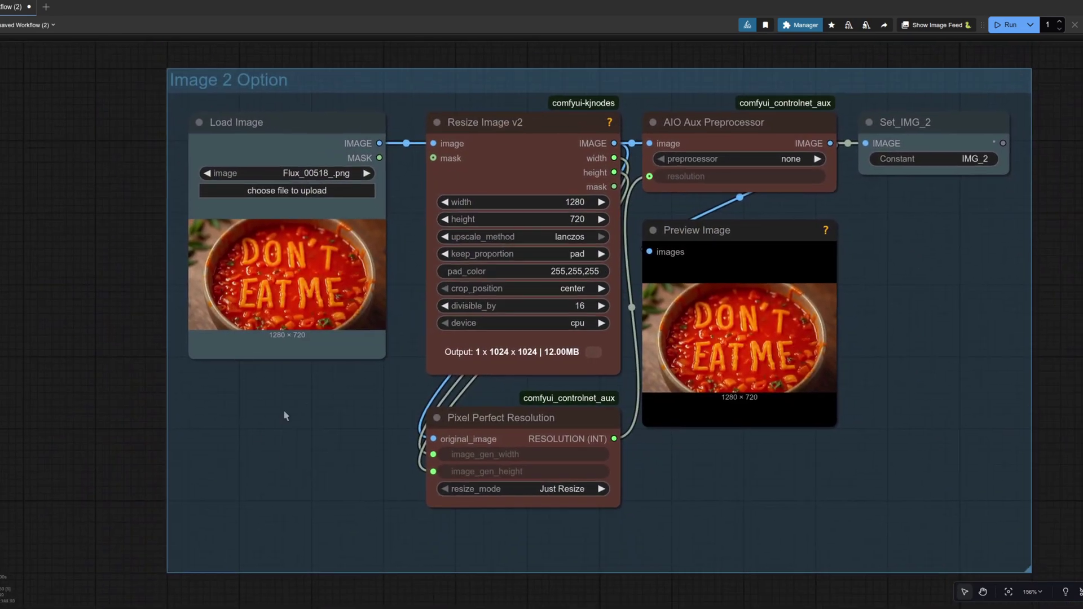
pyautogui.moveTo(330, 521); pyautogui.dragTo(416, 68)
pyautogui.moveTo(377, 508); pyautogui.dragTo(356, 485)
pyautogui.scroll(-3, 361, 492)
pyautogui.scroll(2, 367, 502)
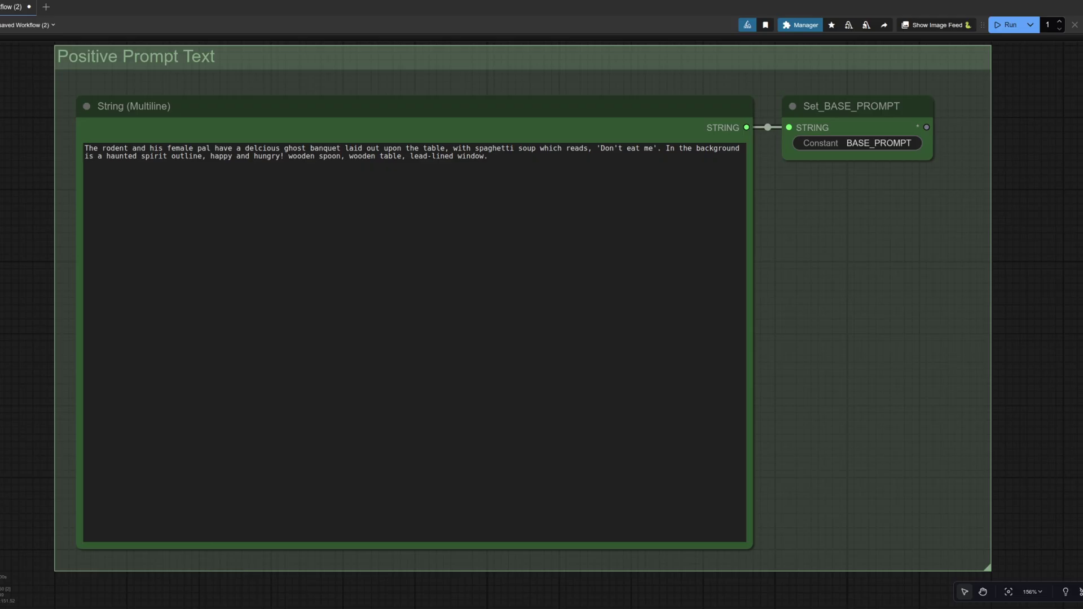
# Jump to the Standard VAE Output Save Image showing the 1440 × 1024 ghost banquet render.
pyautogui.press('2')
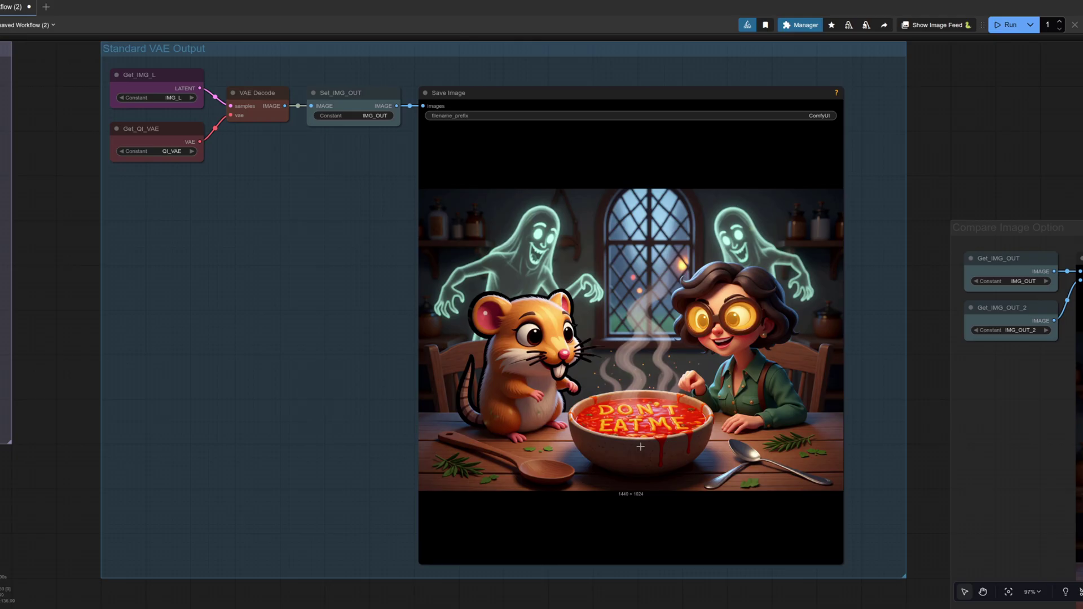
# Jump to the Image Comparer and zoom in to compare standard IMG_OUT against upscaled IMG_OUT_2.
pyautogui.press('2')
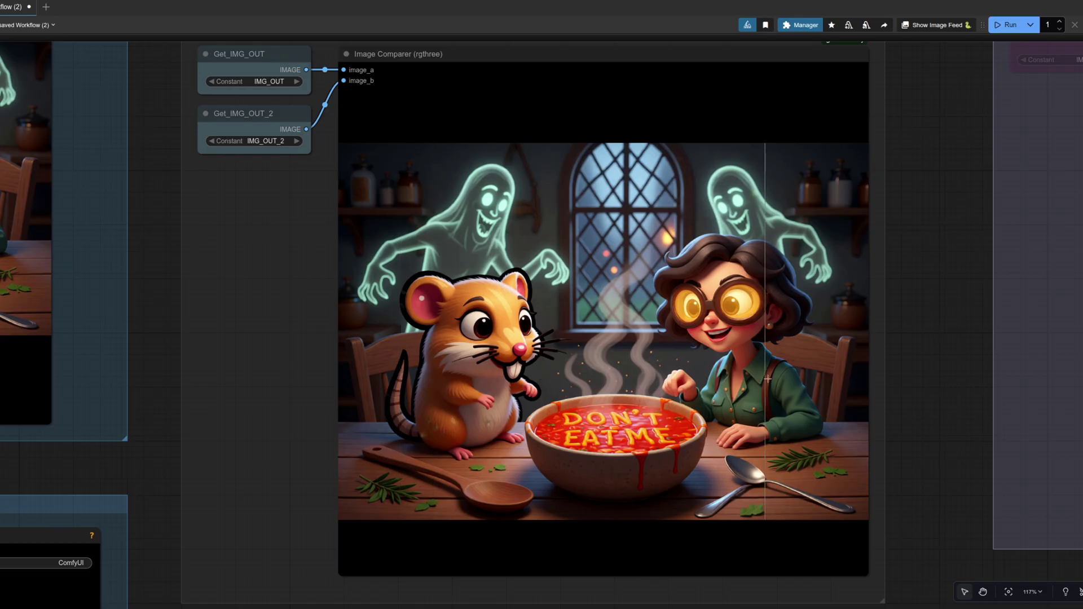
pyautogui.scroll(20, 459, 365)
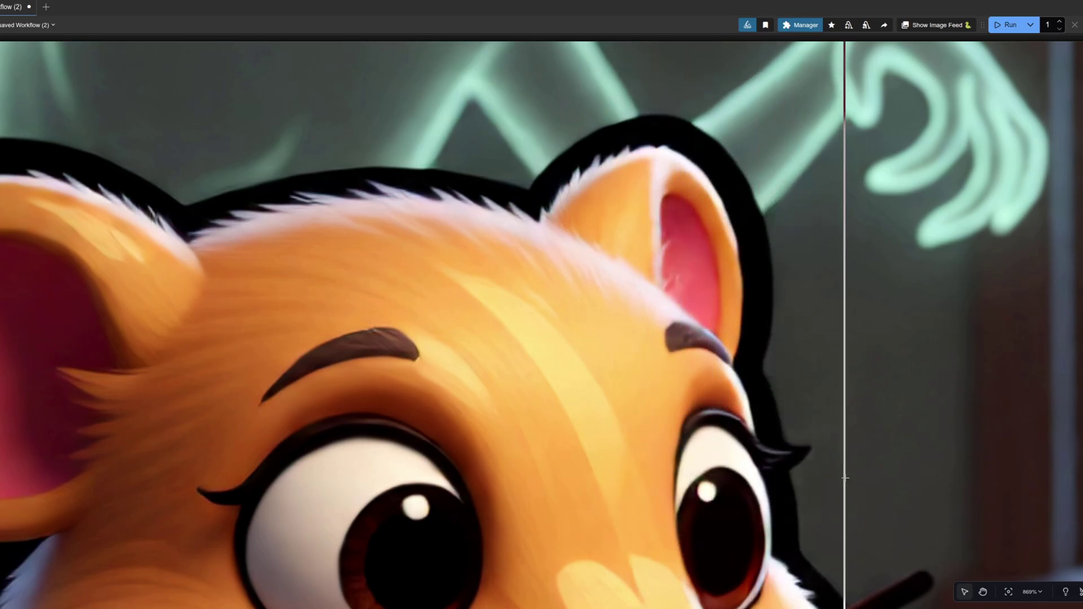
pyautogui.scroll(-5, 844, 462)
pyautogui.scroll(-7, 847, 462)
pyautogui.moveTo(600, 447); pyautogui.dragTo(374, 322)
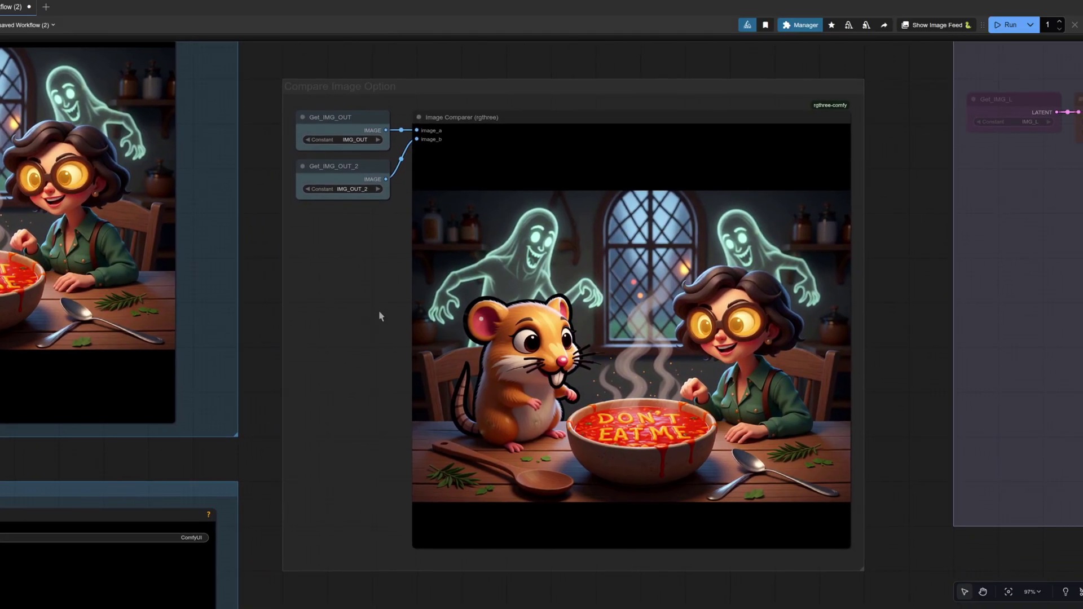
pyautogui.scroll(5, 747, 431)
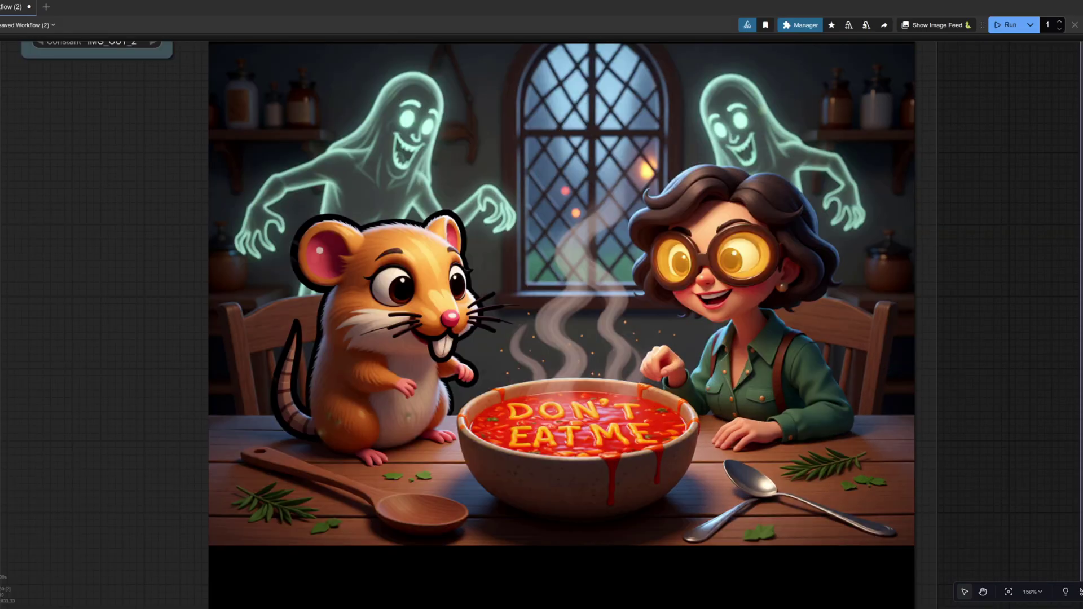